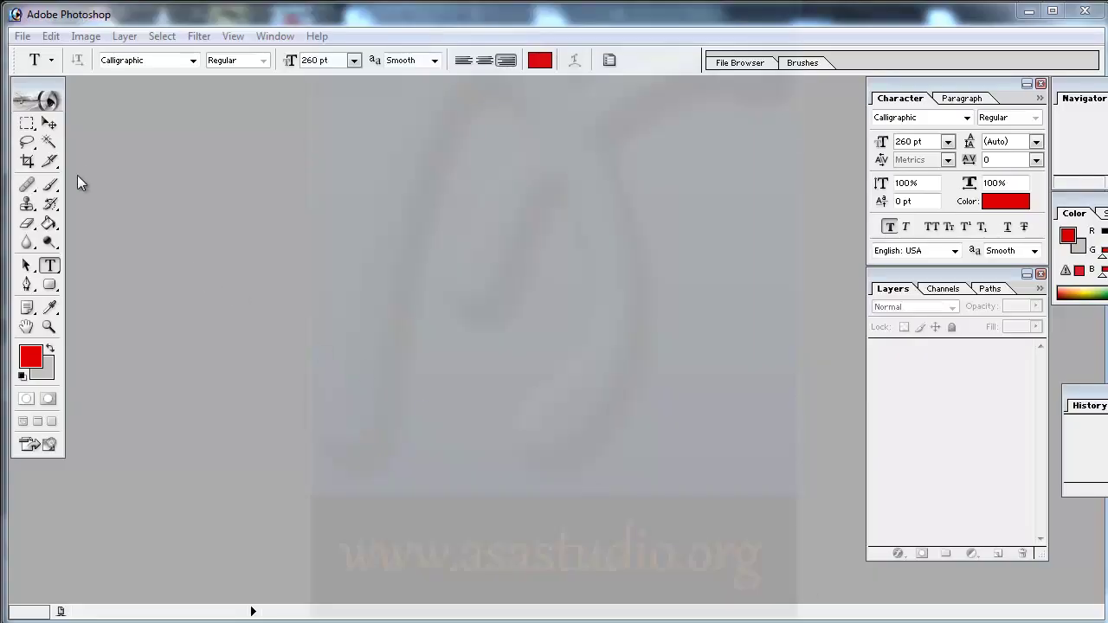
- Create a new blank white Untitled-1 document at 200 × 140 pixels
{"action": "left_click", "coordinate": [23, 36]}
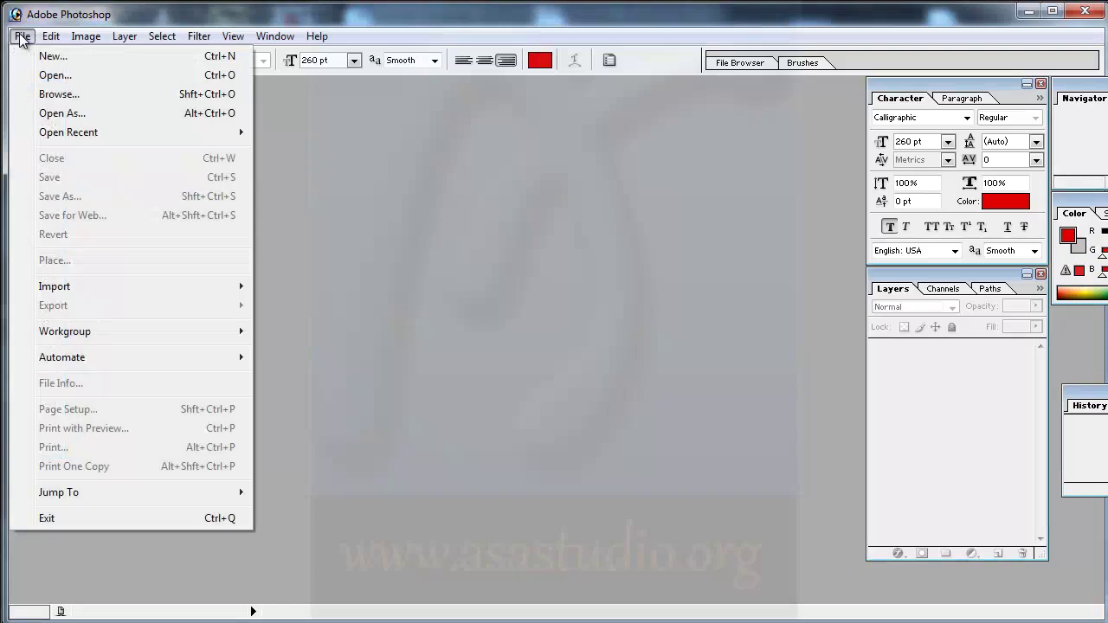
{"action": "left_click", "coordinate": [39, 55]}
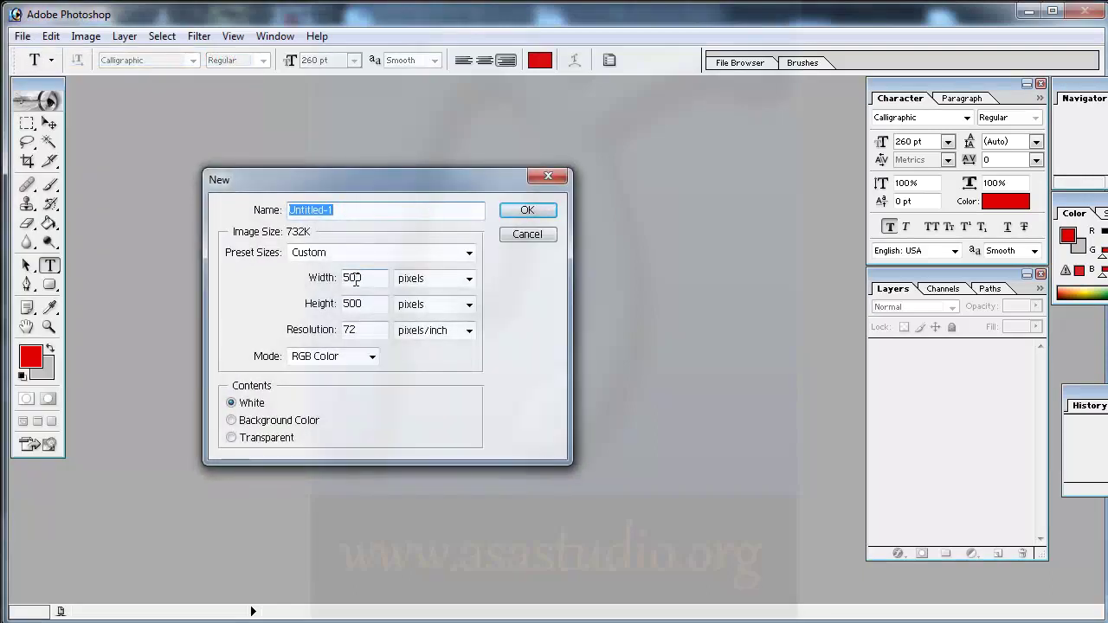
{"action": "left_click_drag", "start_coordinate": [354, 278], "coordinate": [333, 280]}
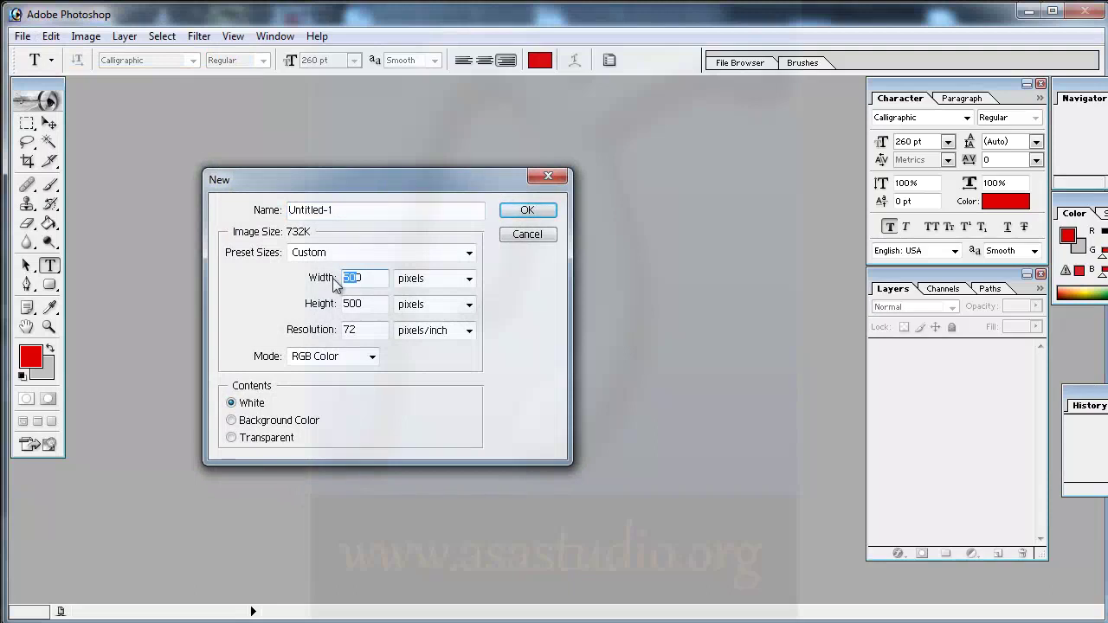
{"action": "type", "text": "200"}
{"action": "left_click_drag", "start_coordinate": [358, 303], "coordinate": [335, 306]}
{"action": "type", "text": "0"}
{"action": "key", "text": "BackSpace"}
{"action": "left_click", "coordinate": [545, 211]}
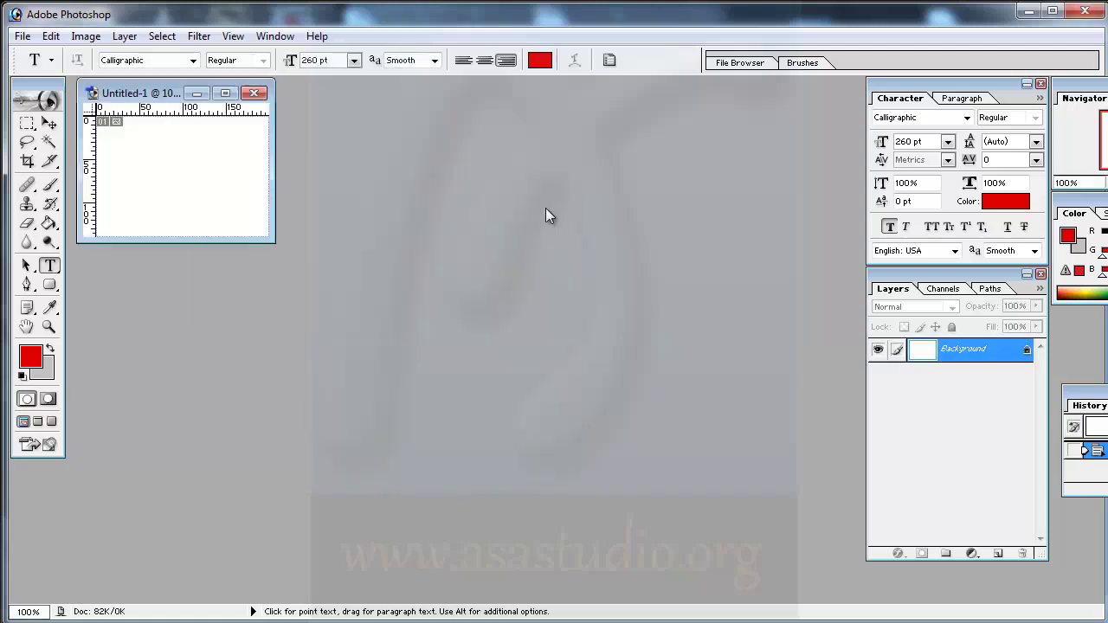
- Enlarge the document window and marquee-select a strip along the canvas's left side
{"action": "left_click_drag", "start_coordinate": [268, 240], "coordinate": [364, 275]}
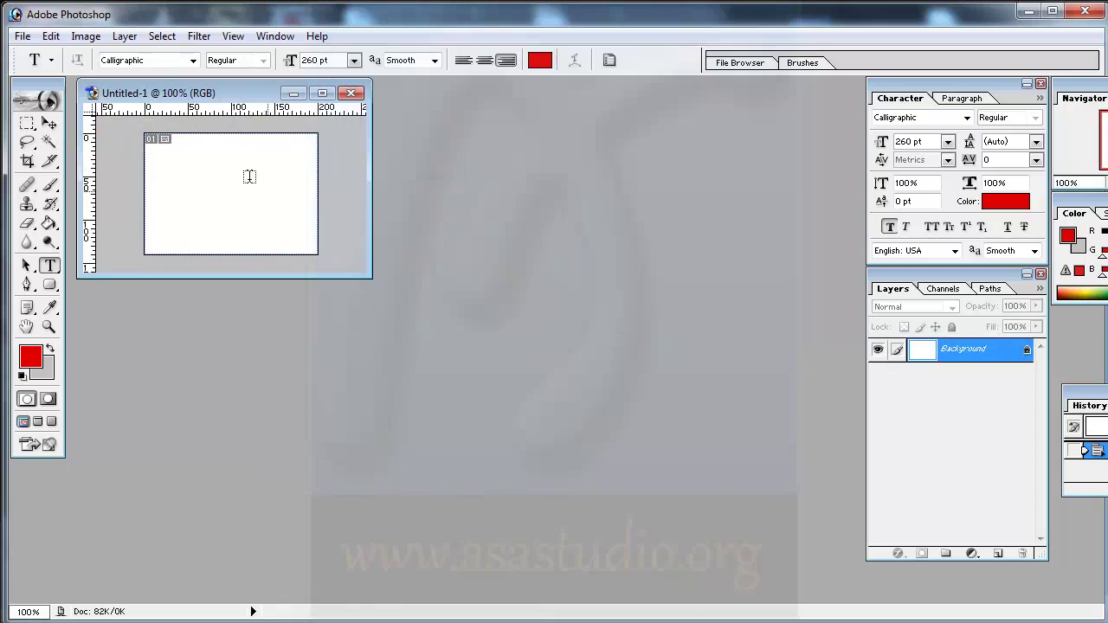
{"action": "left_click", "coordinate": [27, 124]}
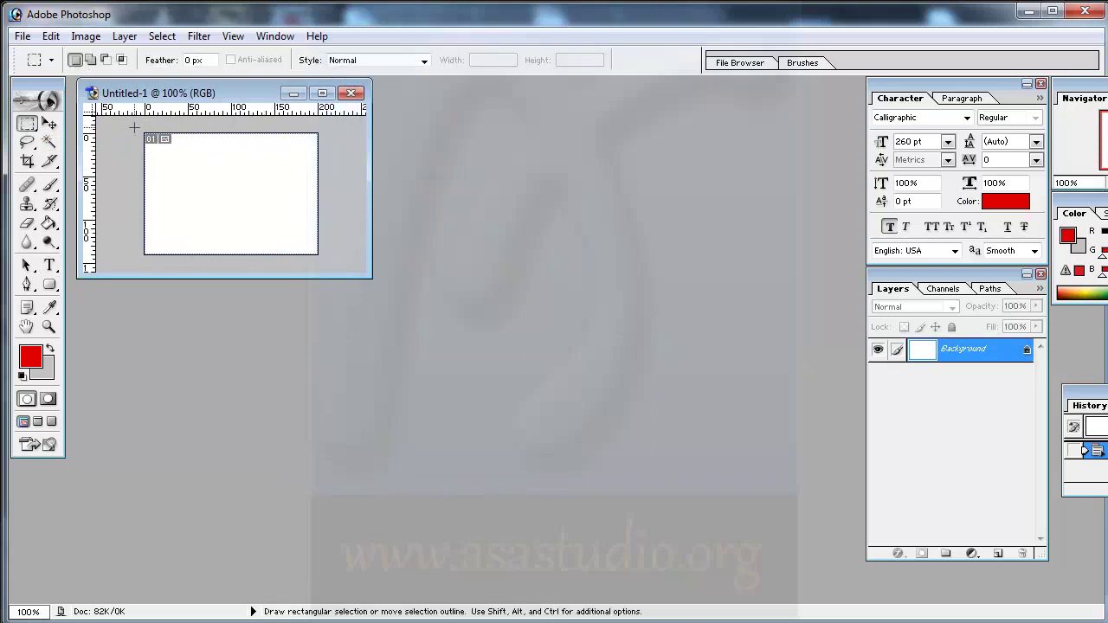
{"action": "left_click_drag", "start_coordinate": [192, 257], "coordinate": [198, 260]}
- Pick olive gold 9E7E00 as the foreground colour in the Color Picker
{"action": "left_click", "coordinate": [30, 356]}
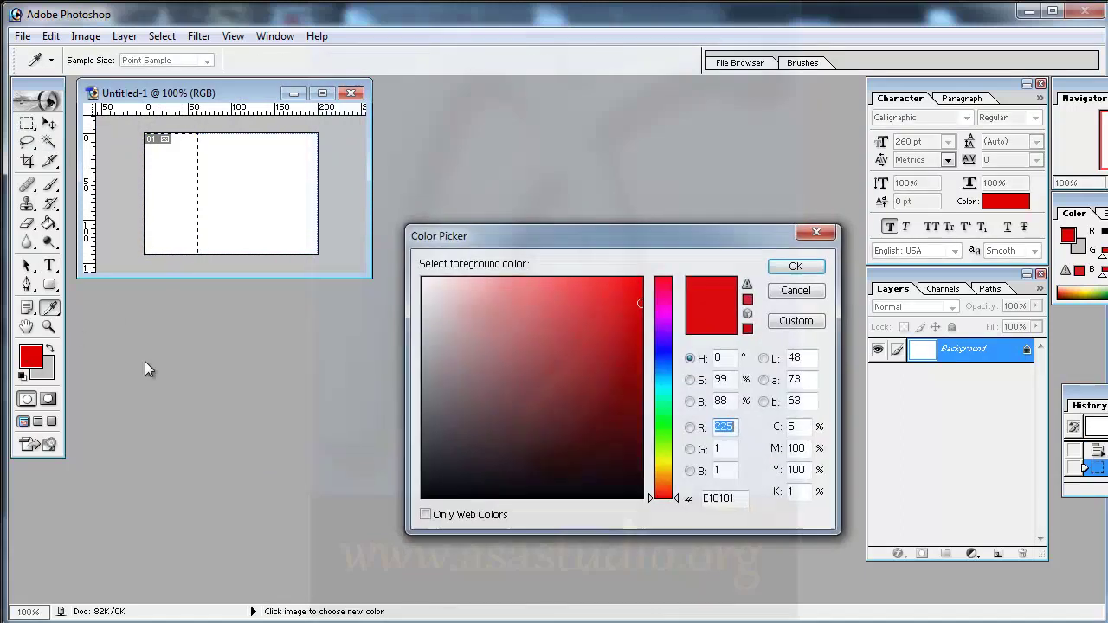
{"action": "left_click_drag", "start_coordinate": [668, 397], "coordinate": [677, 472]}
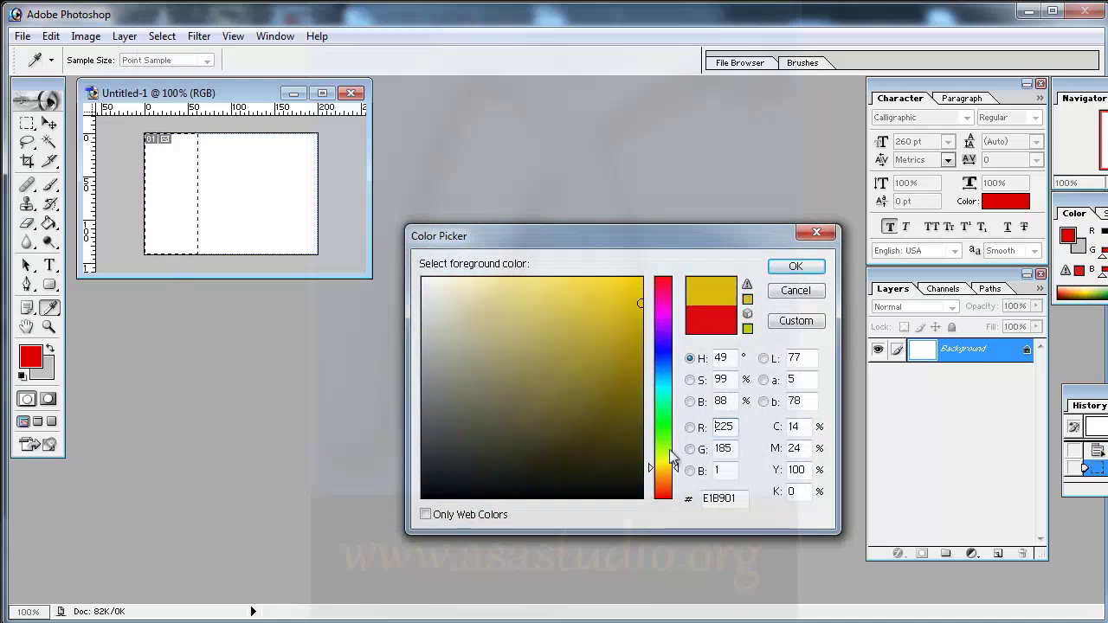
{"action": "left_click_drag", "start_coordinate": [680, 474], "coordinate": [679, 474]}
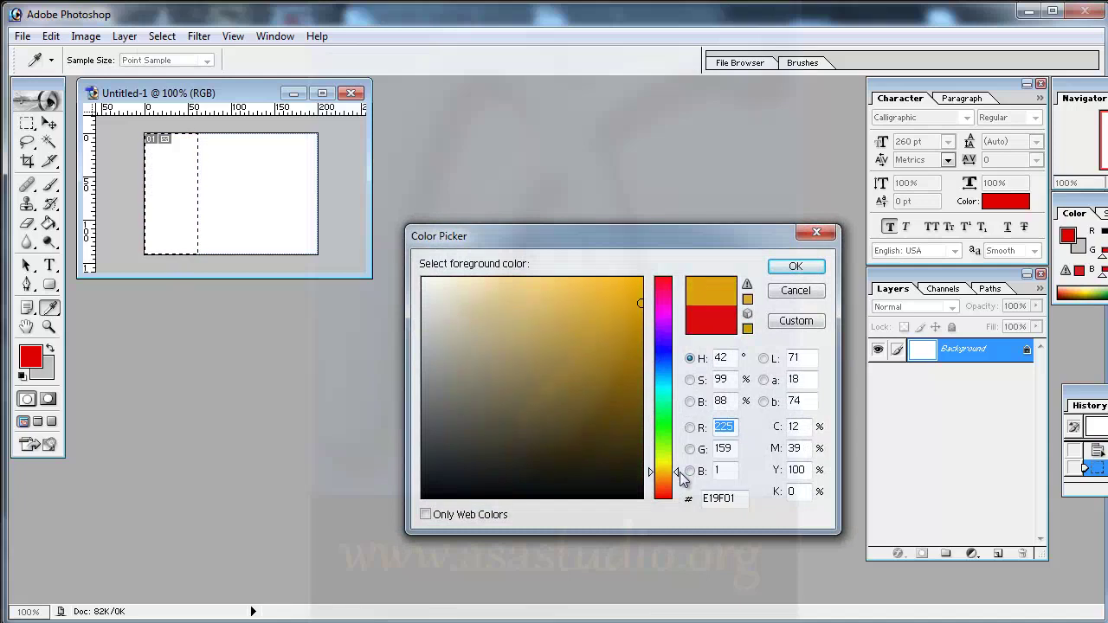
{"action": "left_click_drag", "start_coordinate": [638, 351], "coordinate": [641, 361]}
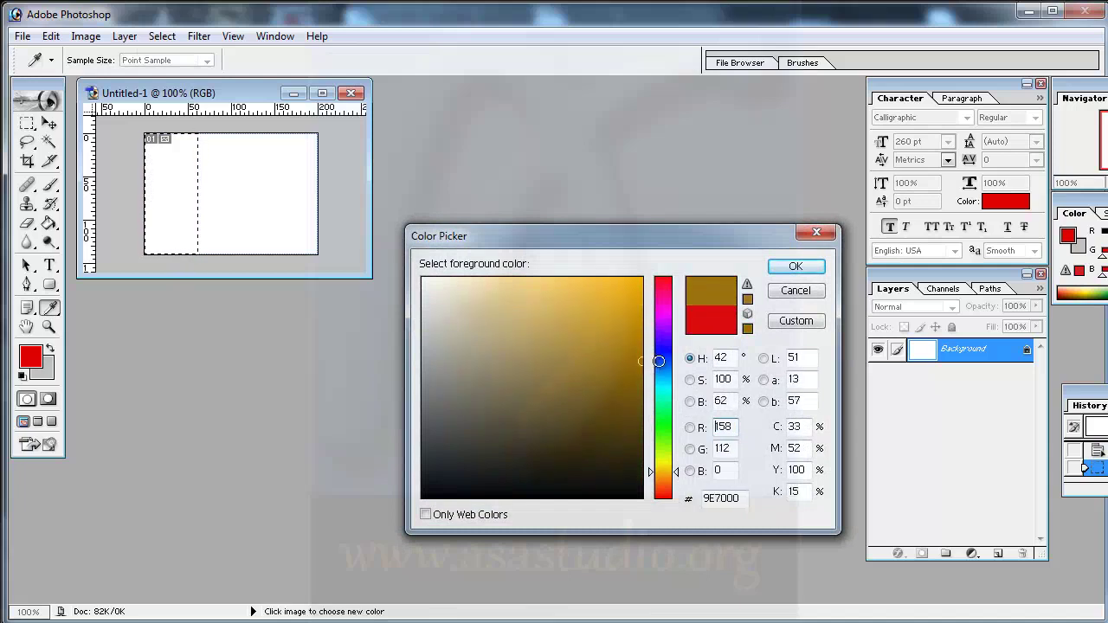
{"action": "left_click_drag", "start_coordinate": [677, 473], "coordinate": [681, 475]}
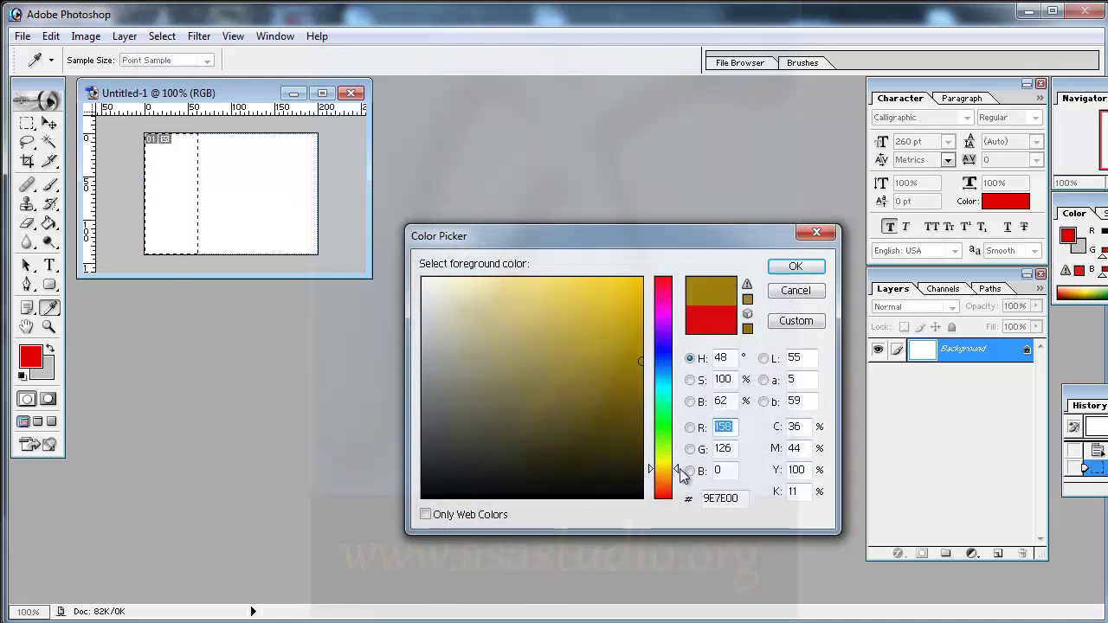
- Accept olive 9E7E00 and fill the left strip with it at 100% opacity
{"action": "left_click", "coordinate": [795, 266]}
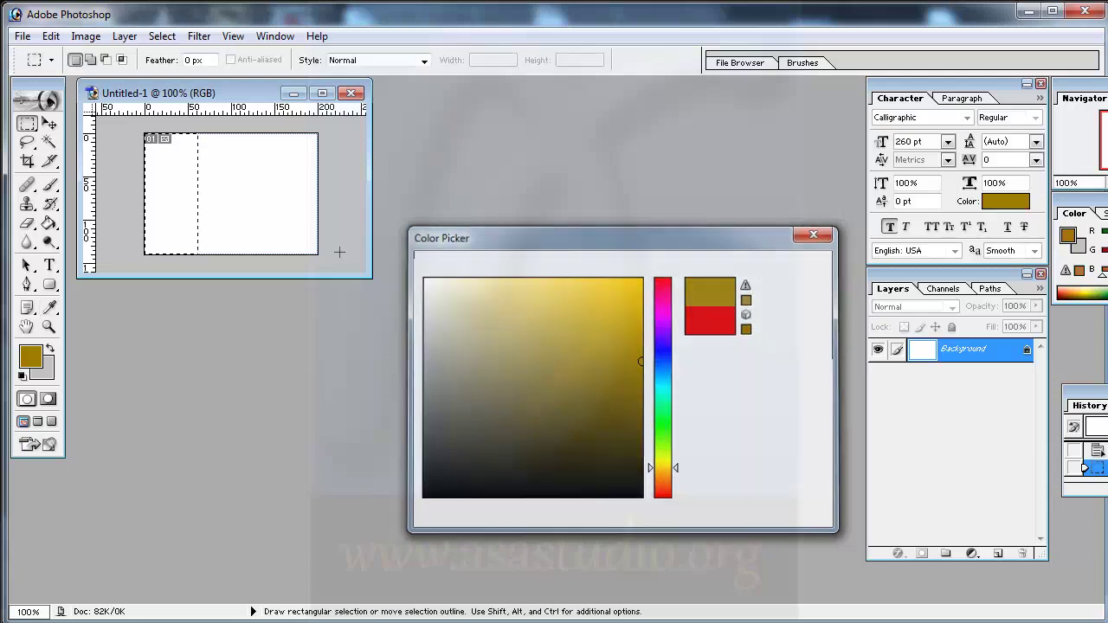
{"action": "left_click", "coordinate": [51, 35]}
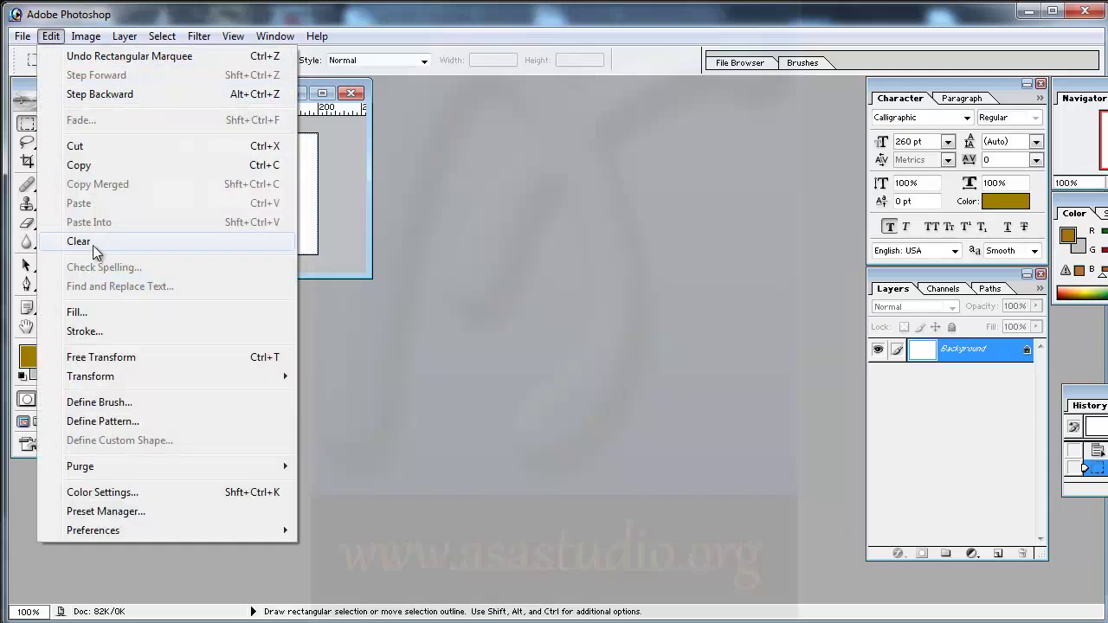
{"action": "left_click", "coordinate": [122, 312]}
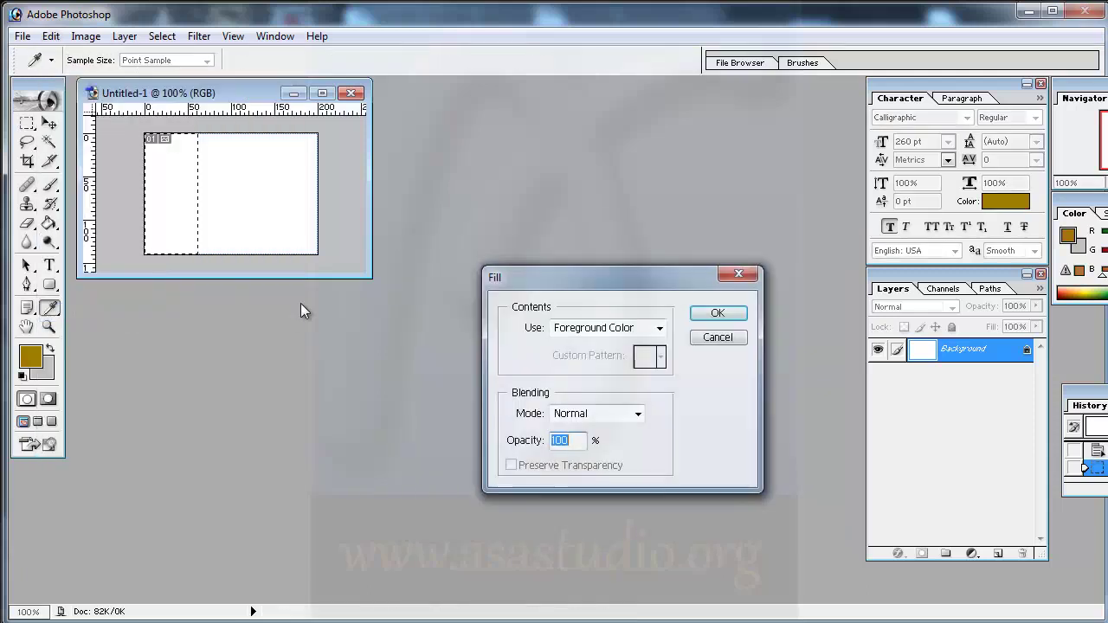
{"action": "left_click", "coordinate": [717, 313]}
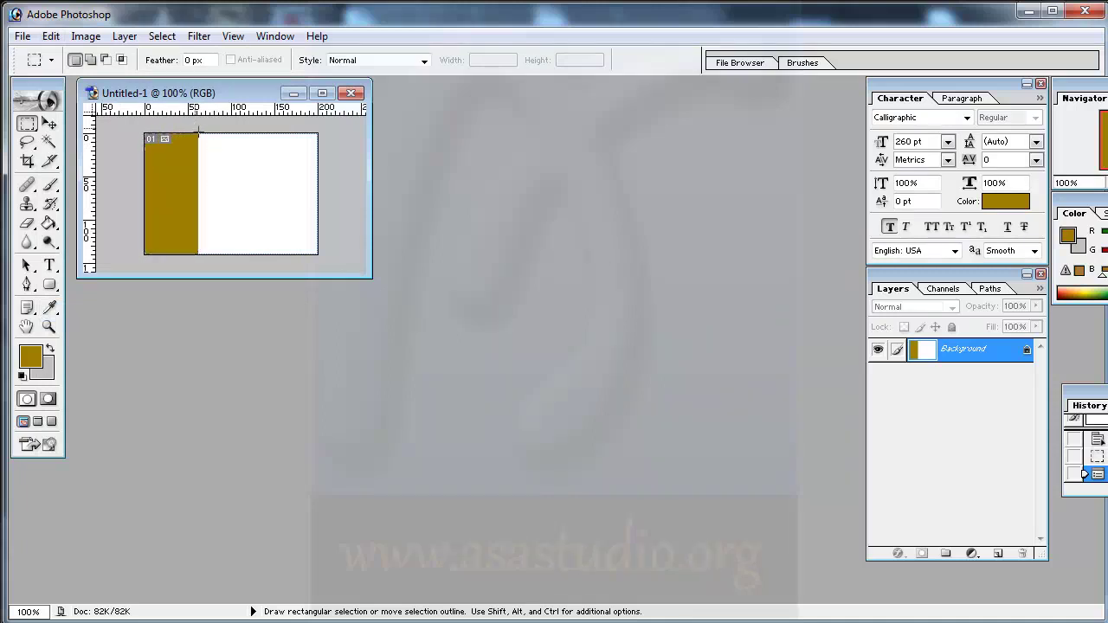
- Select the middle strip and set the foreground colour to dark red 800000
{"action": "left_click_drag", "start_coordinate": [271, 238], "coordinate": [273, 256]}
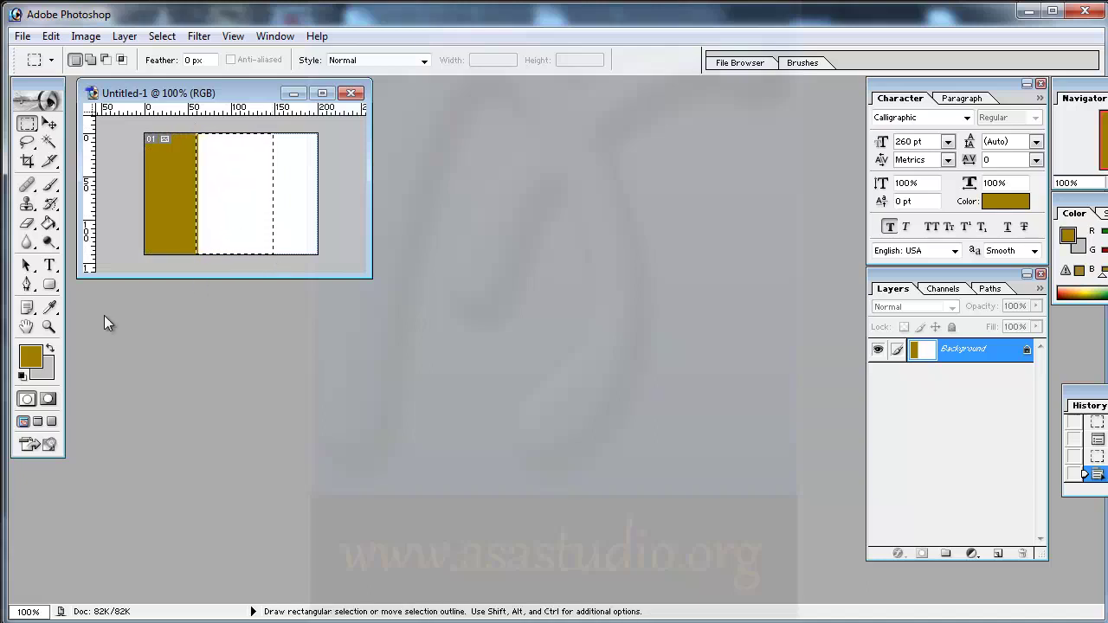
{"action": "left_click", "coordinate": [30, 355]}
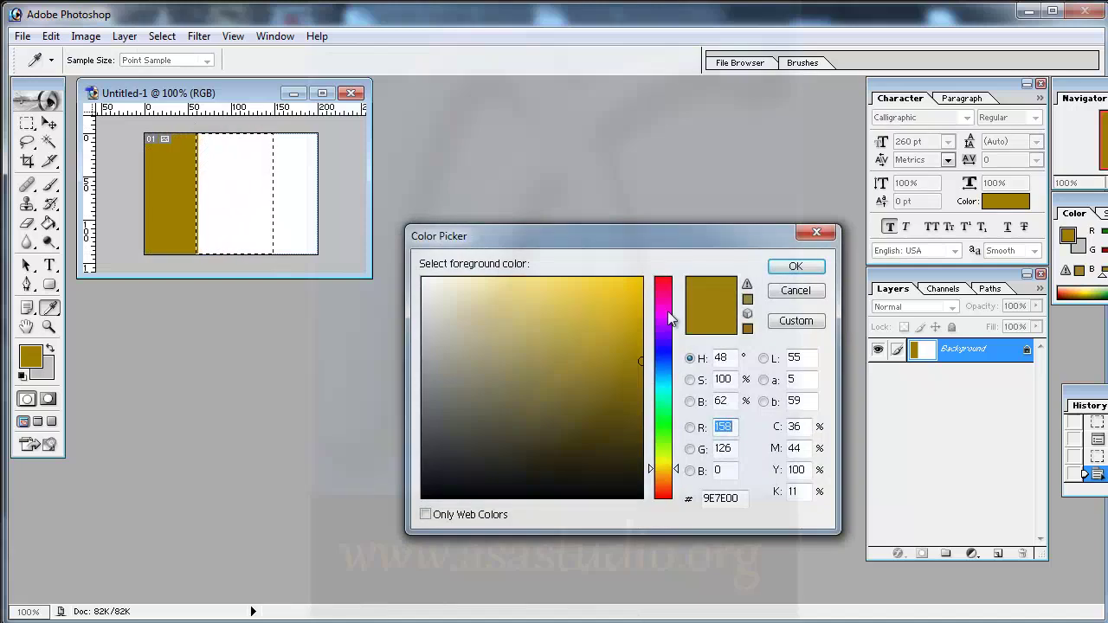
{"action": "left_click_drag", "start_coordinate": [669, 319], "coordinate": [669, 254]}
{"action": "left_click", "coordinate": [642, 365]}
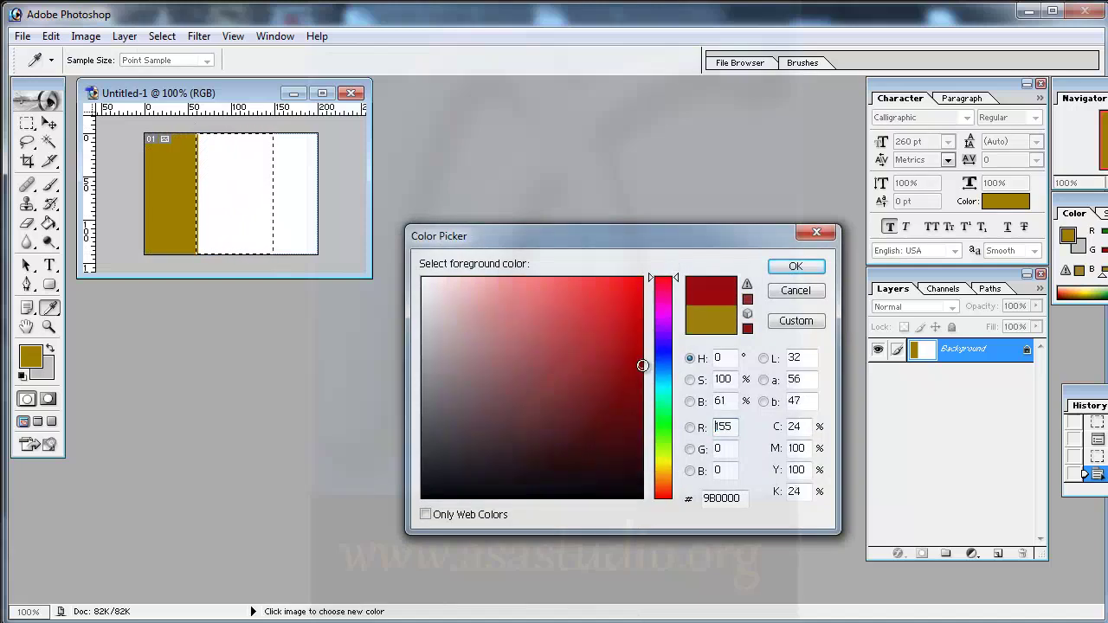
{"action": "left_click_drag", "start_coordinate": [642, 365], "coordinate": [653, 392]}
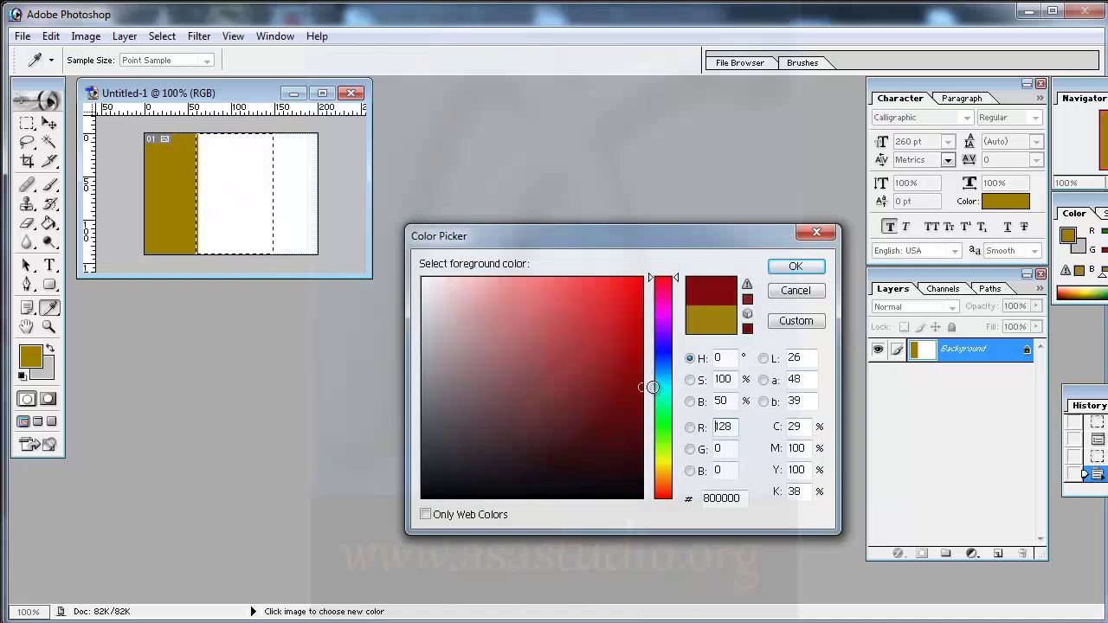
{"action": "left_click", "coordinate": [796, 266]}
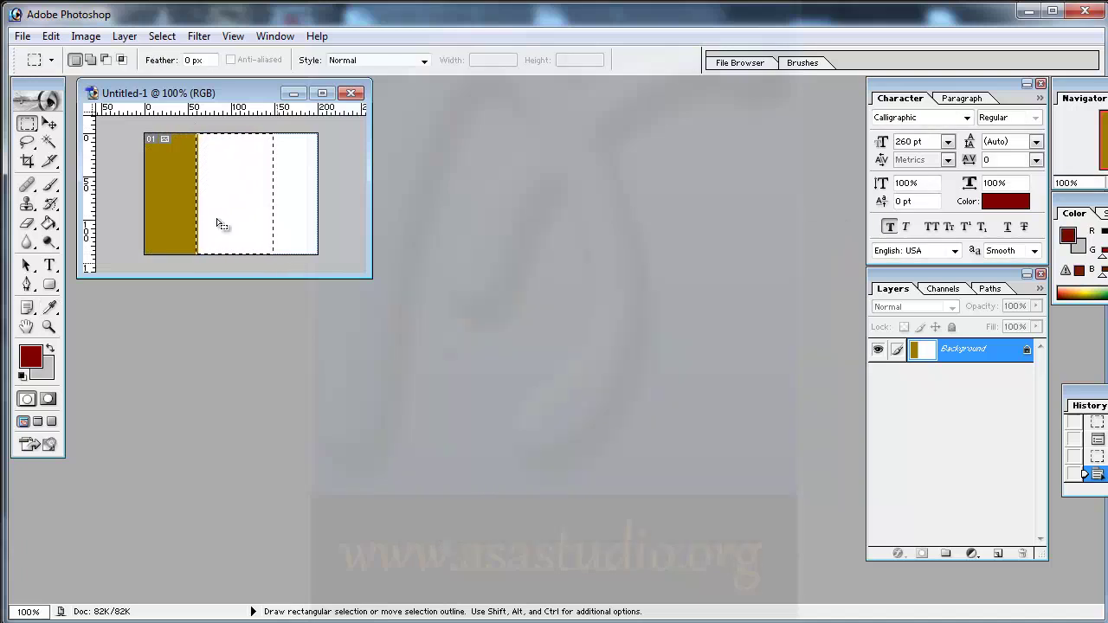
- Fill the middle strip with dark red and clear the selection
{"action": "left_click", "coordinate": [51, 36]}
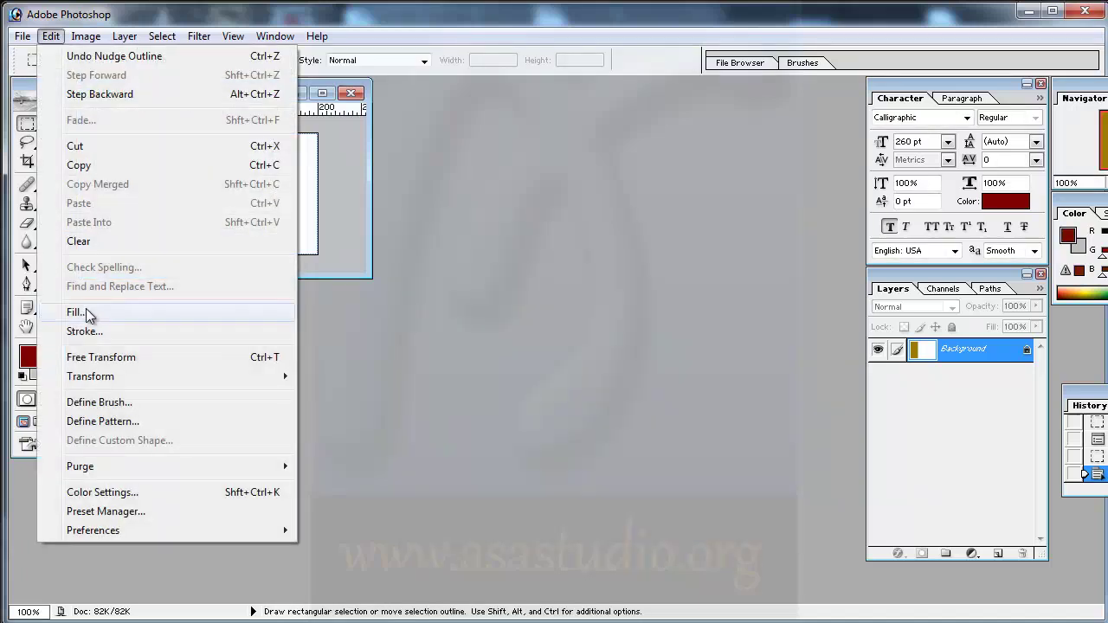
{"action": "left_click", "coordinate": [86, 312]}
{"action": "left_click", "coordinate": [709, 314]}
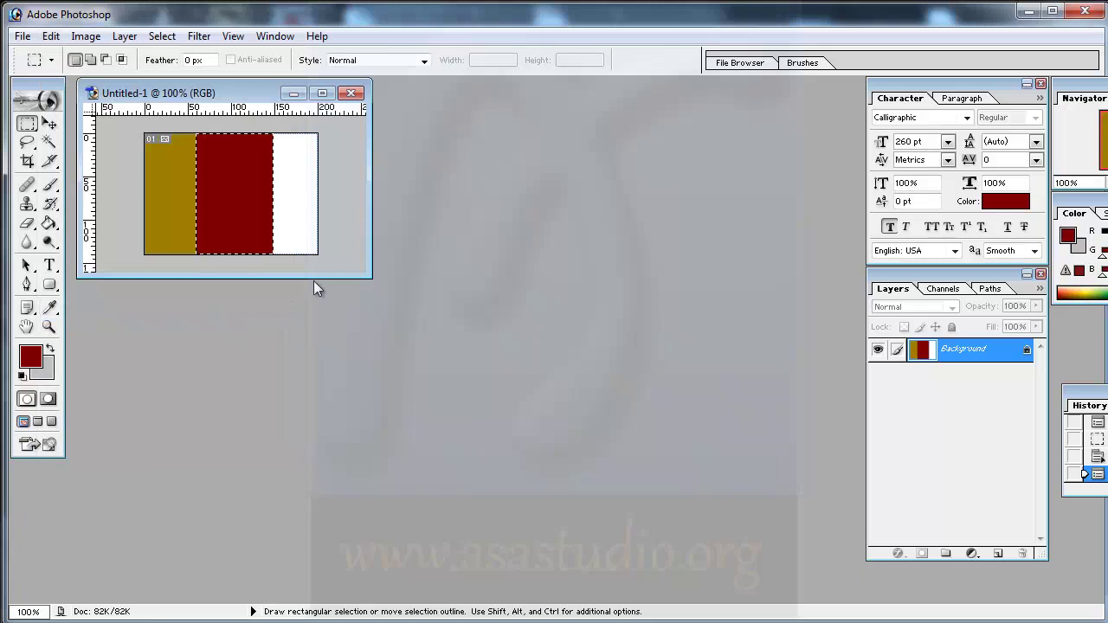
{"action": "left_click", "coordinate": [236, 191]}
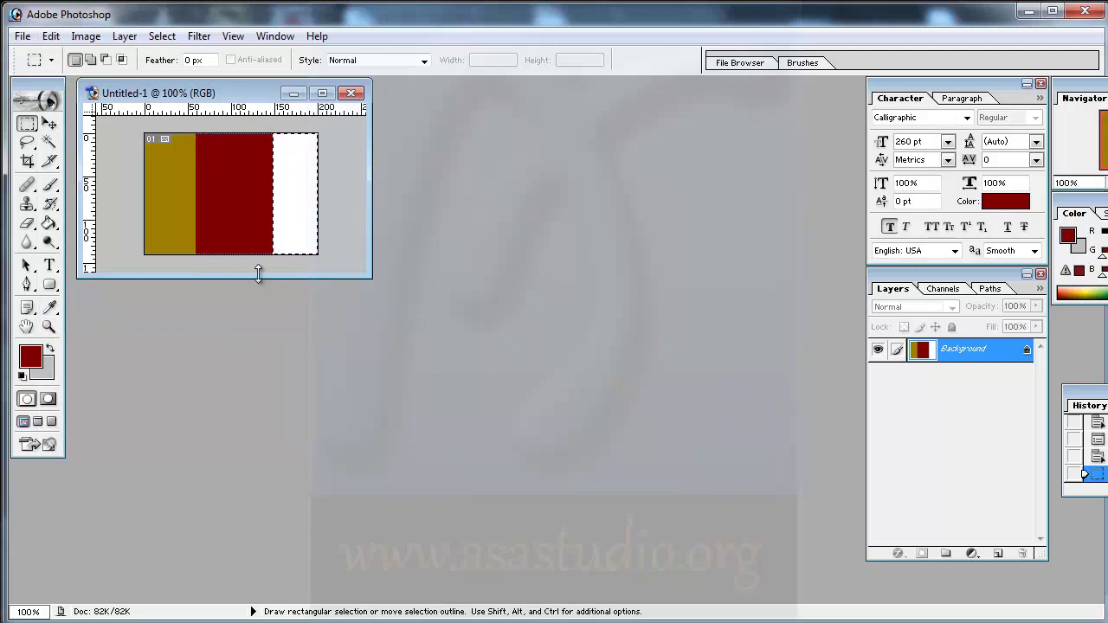
- Fill the right strip with the grey background colour, then deselect
{"action": "left_click", "coordinate": [30, 356]}
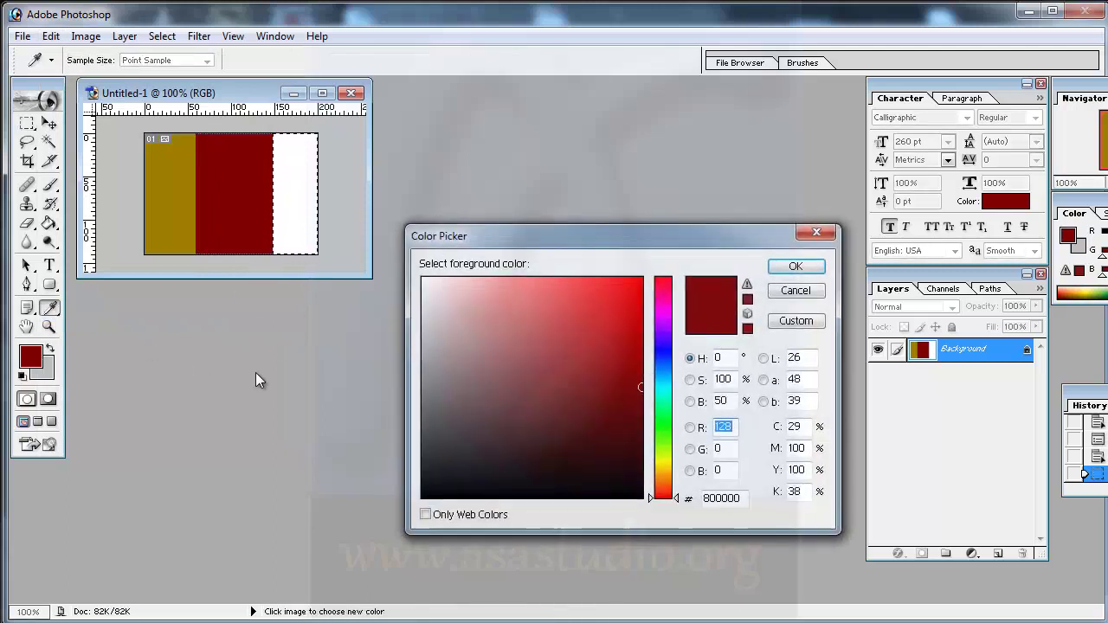
{"action": "left_click", "coordinate": [806, 291]}
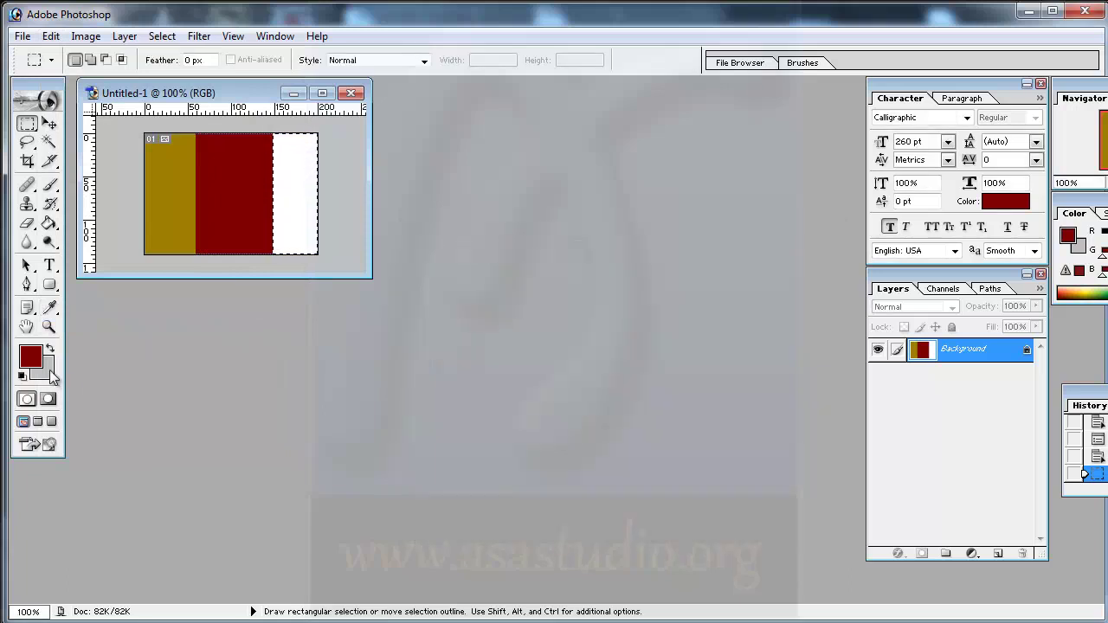
{"action": "left_click", "coordinate": [51, 36]}
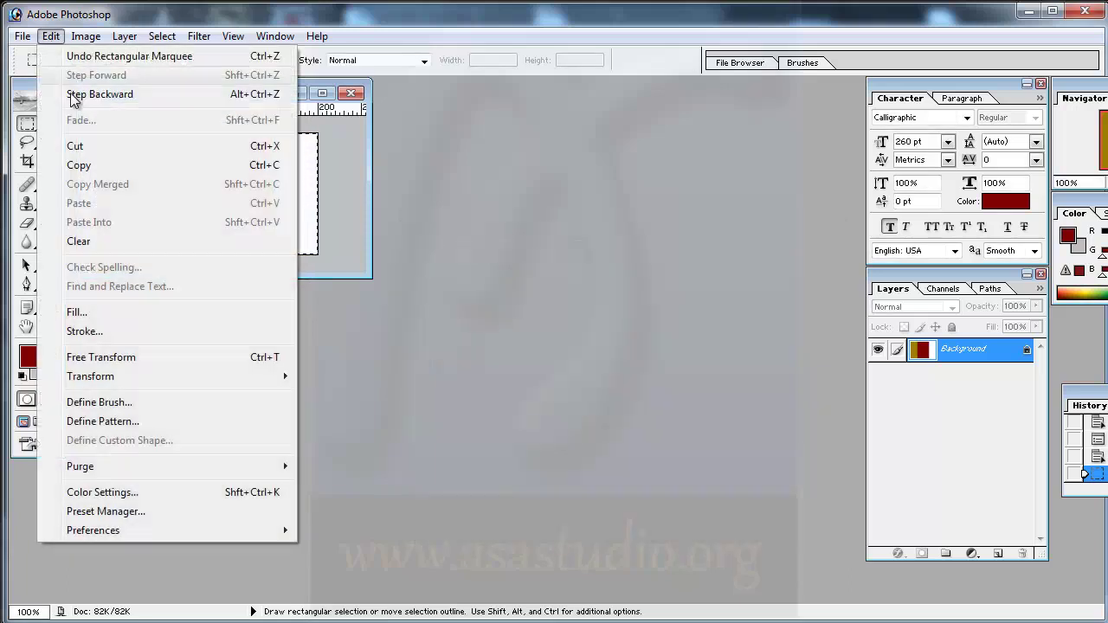
{"action": "left_click", "coordinate": [94, 315]}
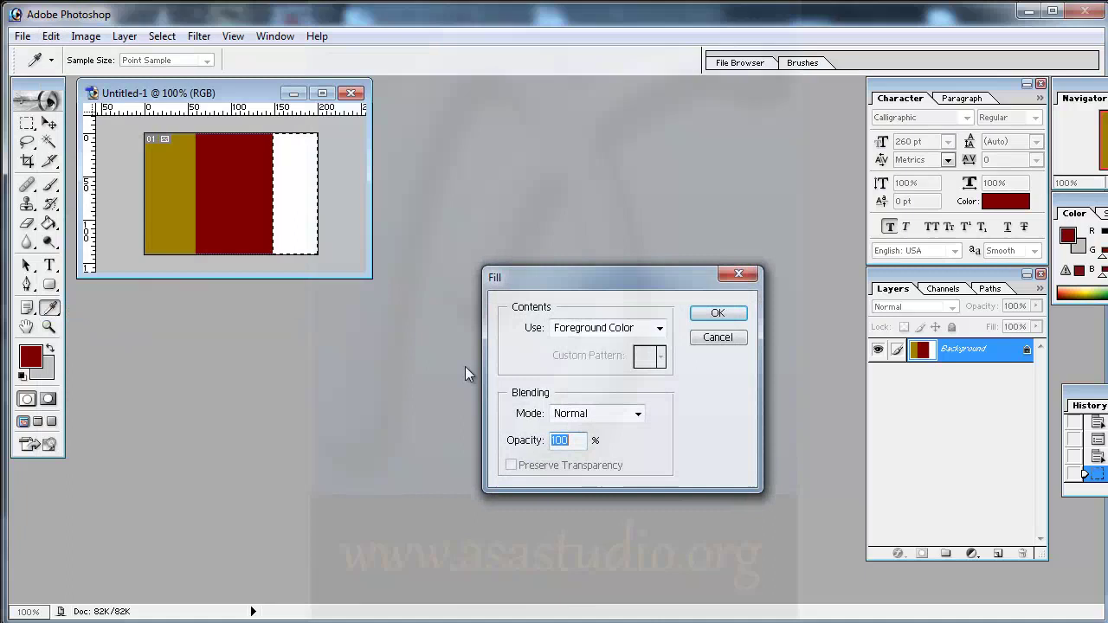
{"action": "left_click", "coordinate": [636, 329]}
{"action": "left_click", "coordinate": [624, 359]}
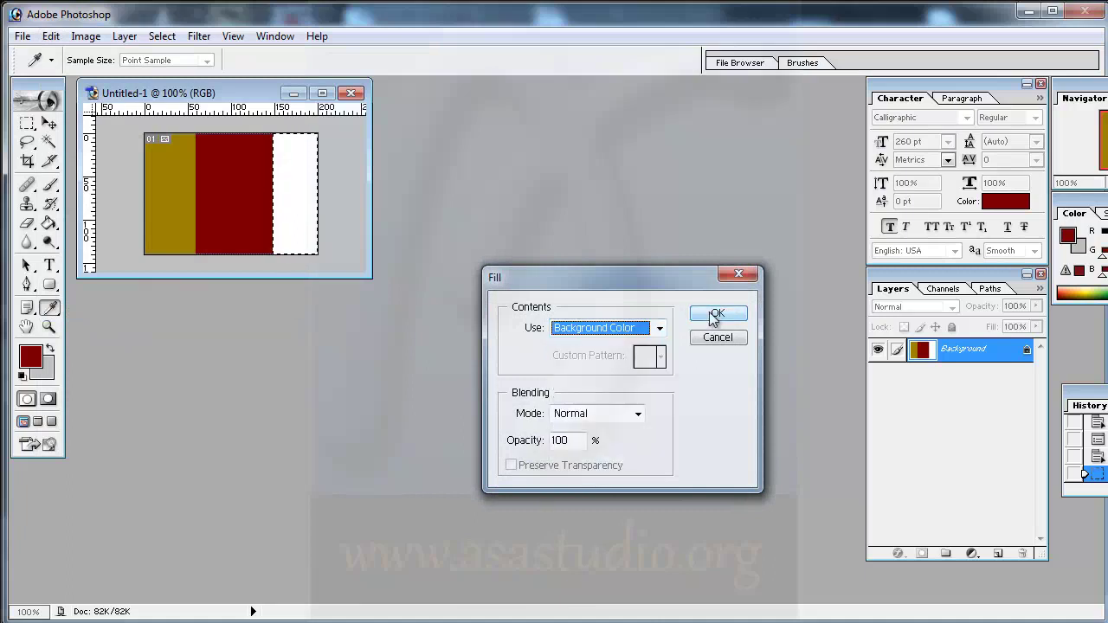
{"action": "left_click", "coordinate": [718, 313]}
{"action": "key", "text": "ctrl+d"}
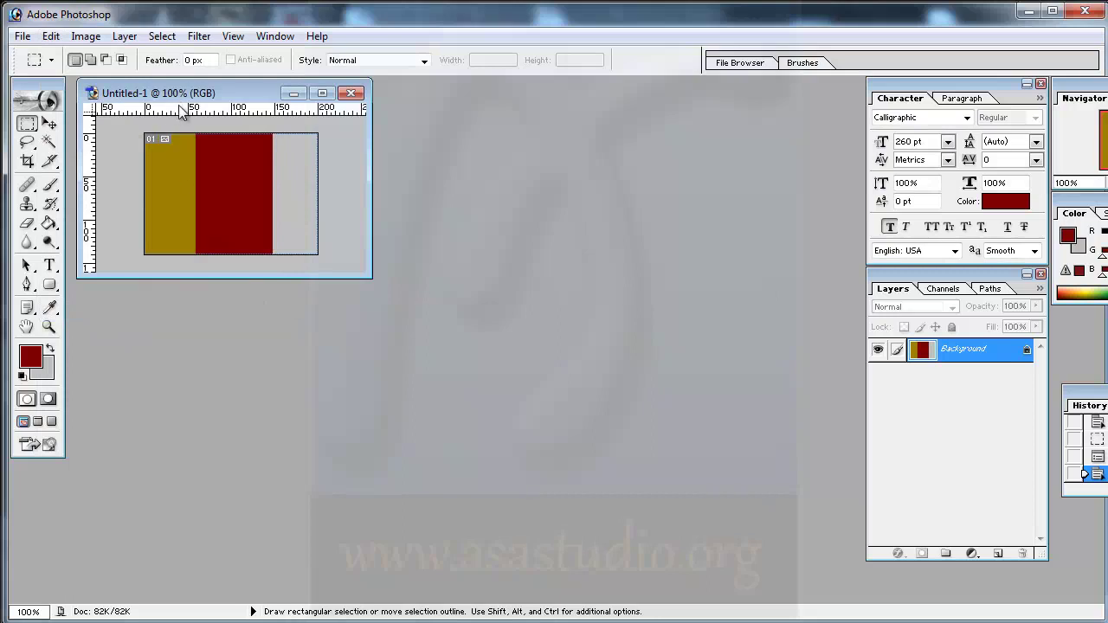
{"action": "left_click_drag", "start_coordinate": [179, 106], "coordinate": [186, 135]}
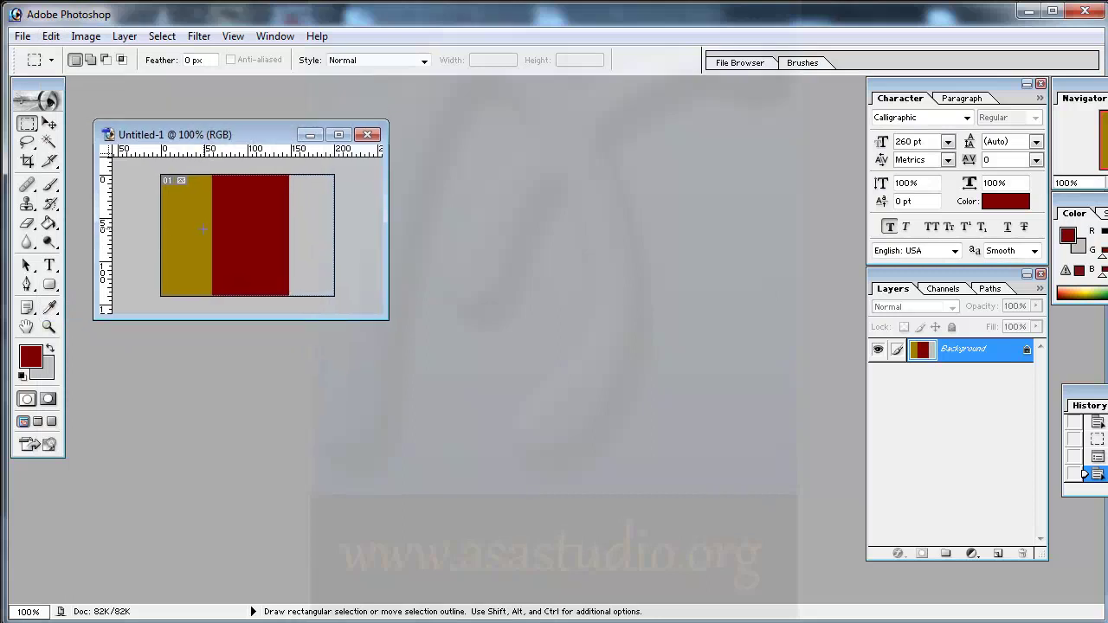
- Export via Save For Web into Desktop > unity_mobil > tutorial_mobil > Assets > max_file > Materials
{"action": "left_click", "coordinate": [22, 38]}
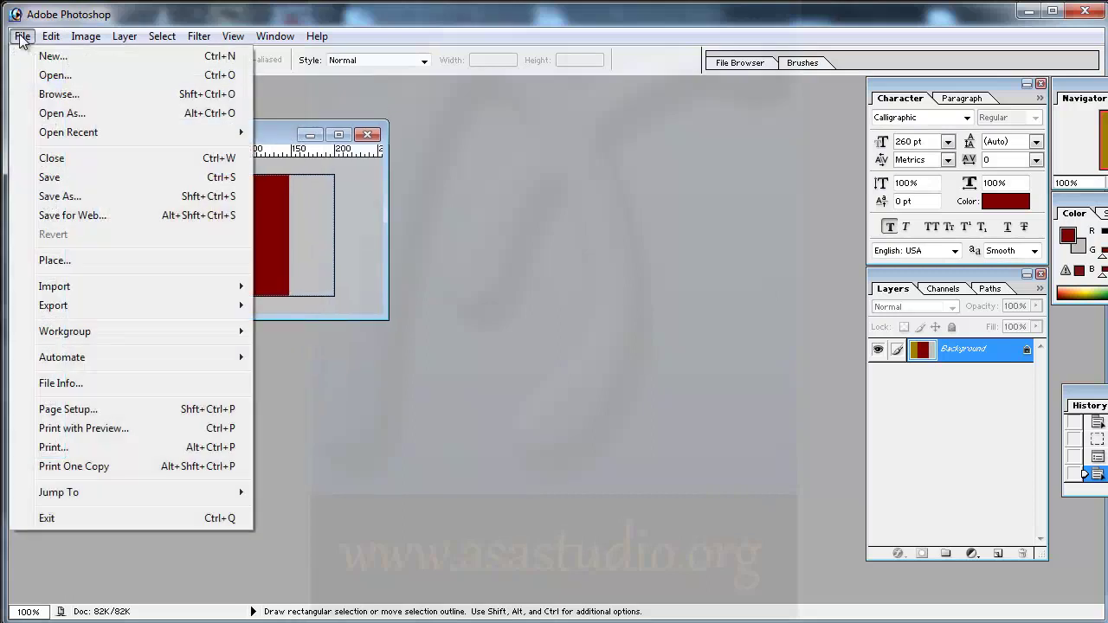
{"action": "left_click", "coordinate": [78, 216]}
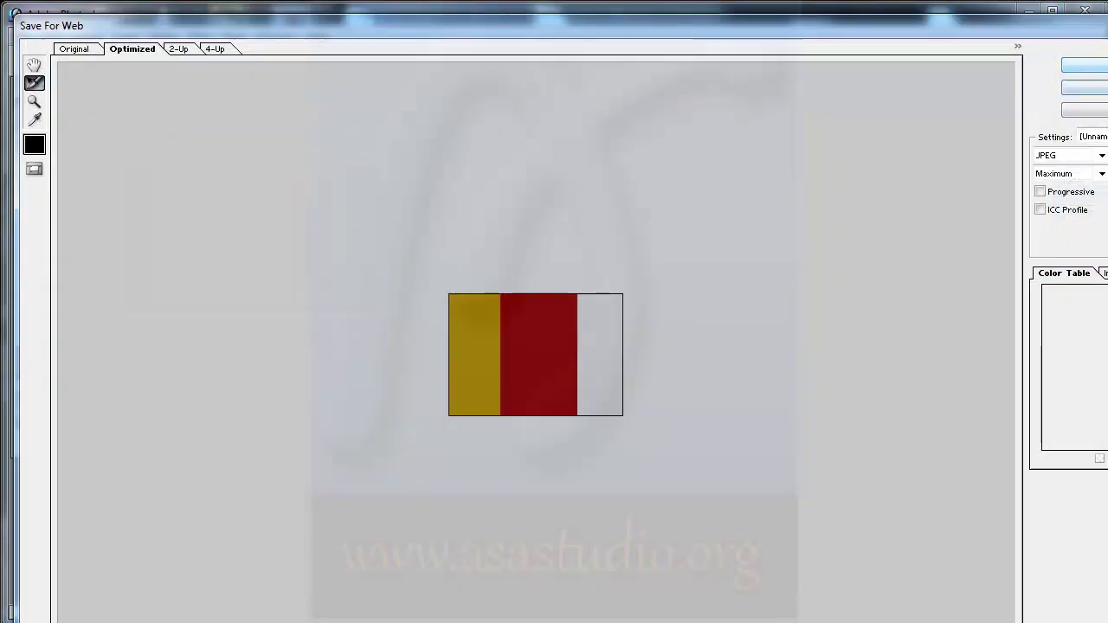
{"action": "left_click", "coordinate": [1084, 65]}
{"action": "left_click", "coordinate": [305, 78]}
{"action": "left_click", "coordinate": [301, 105]}
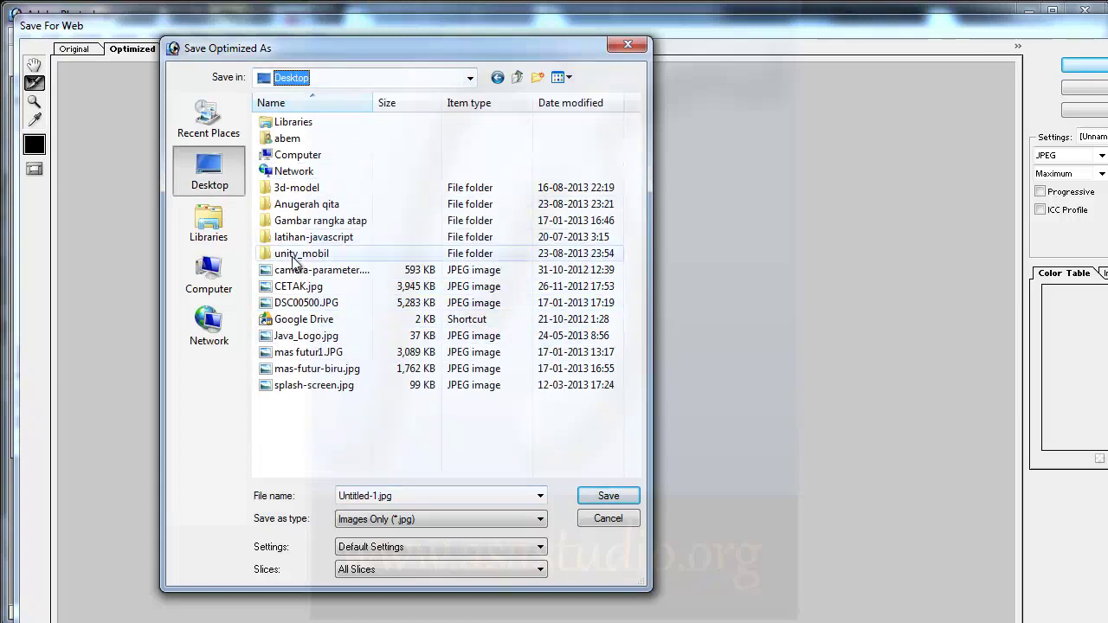
{"action": "double_click", "coordinate": [292, 258]}
{"action": "double_click", "coordinate": [291, 140]}
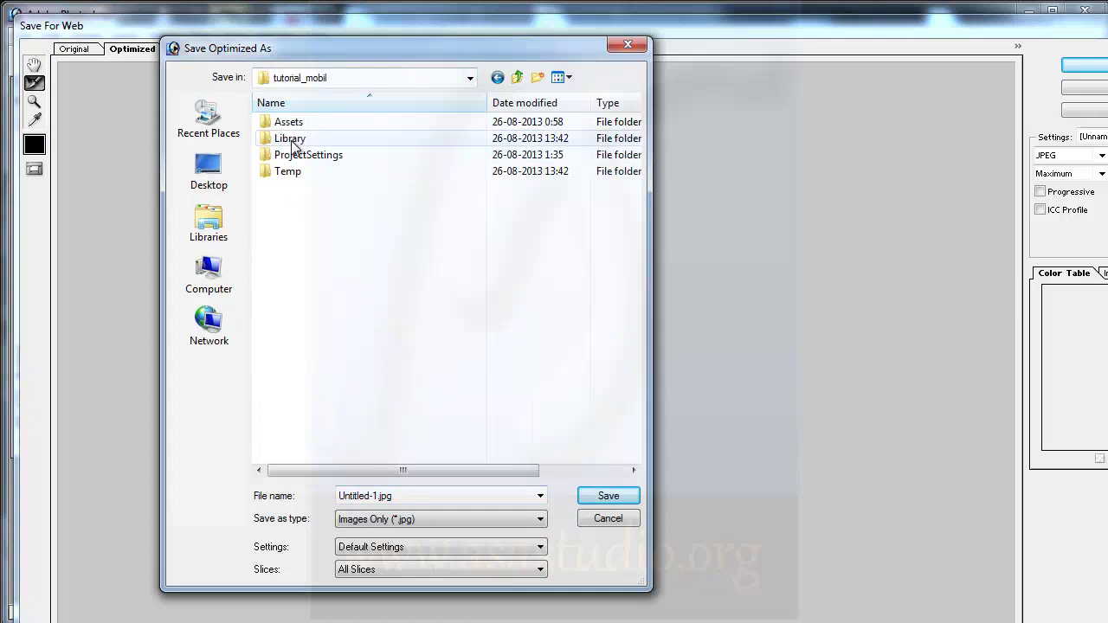
{"action": "double_click", "coordinate": [289, 126]}
{"action": "double_click", "coordinate": [292, 140]}
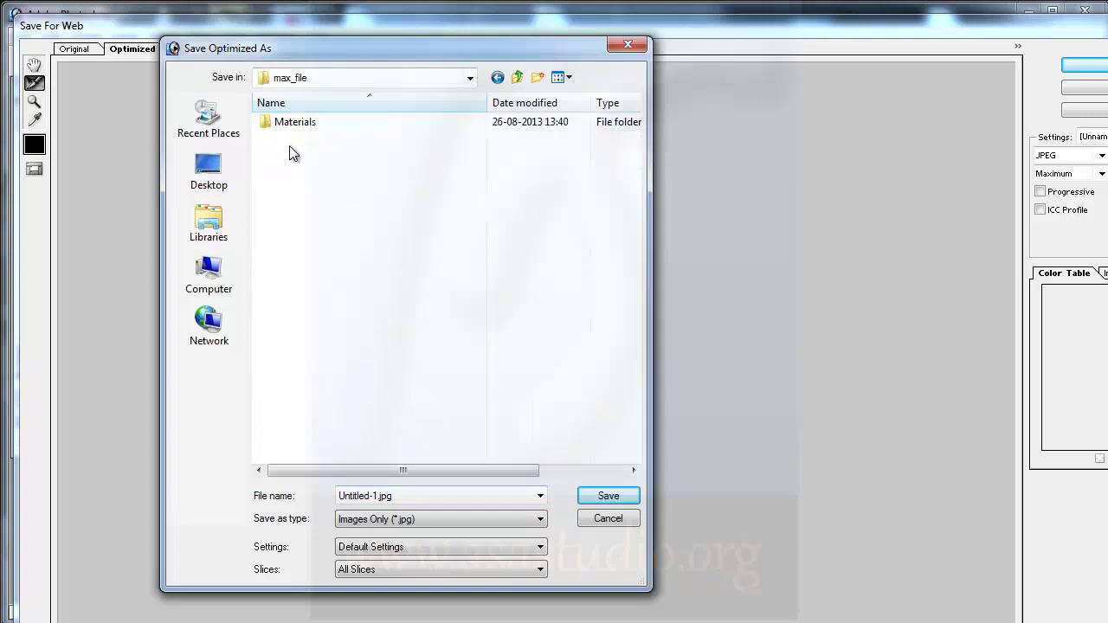
{"action": "double_click", "coordinate": [291, 126]}
- Name the file LampuBelakangKR and save it as JPEG
{"action": "left_click", "coordinate": [411, 497]}
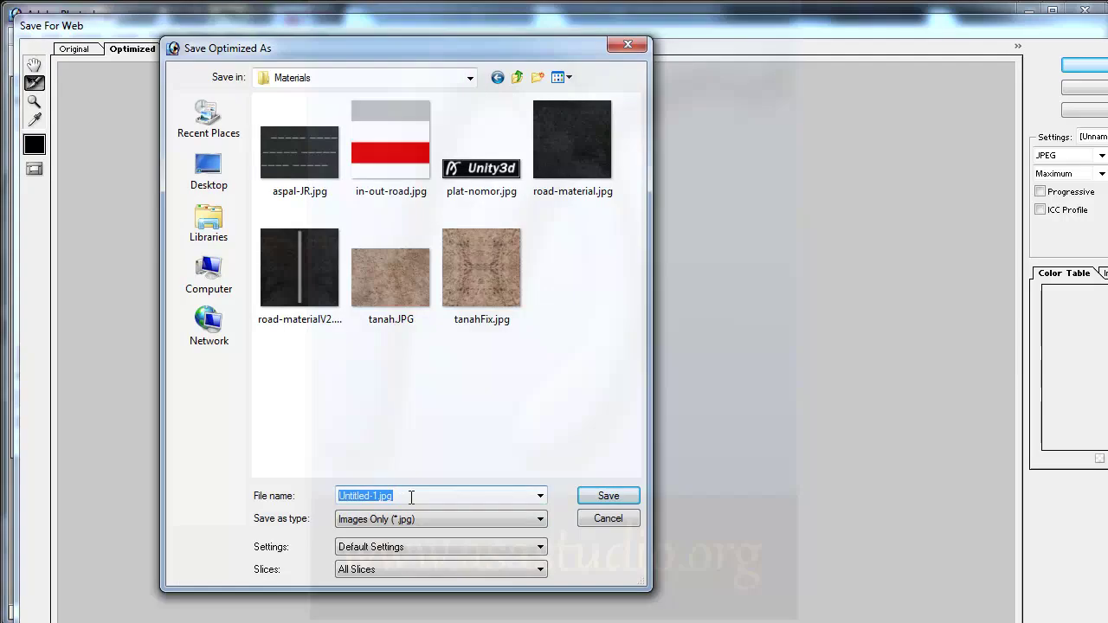
{"action": "key", "text": "BackSpace"}
{"action": "type", "text": "ampuBelakang"}
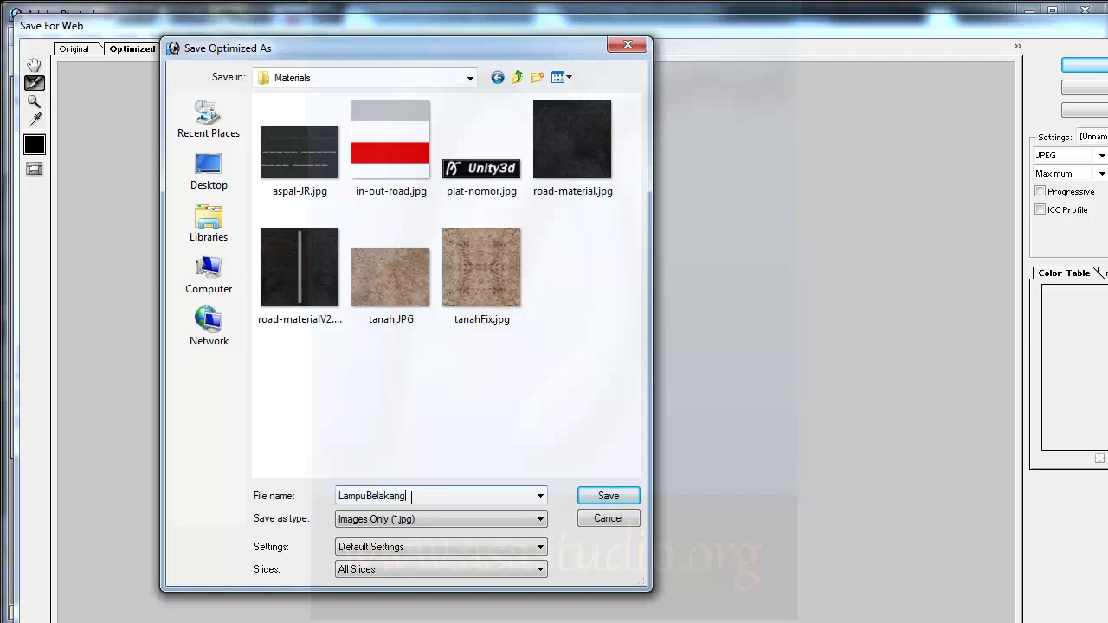
{"action": "mouse_move", "coordinate": [416, 49]}
{"action": "left_mouse_down"}
{"action": "mouse_move", "coordinate": [324, 80]}
{"action": "mouse_move", "coordinate": [376, 73]}
{"action": "left_mouse_up"}
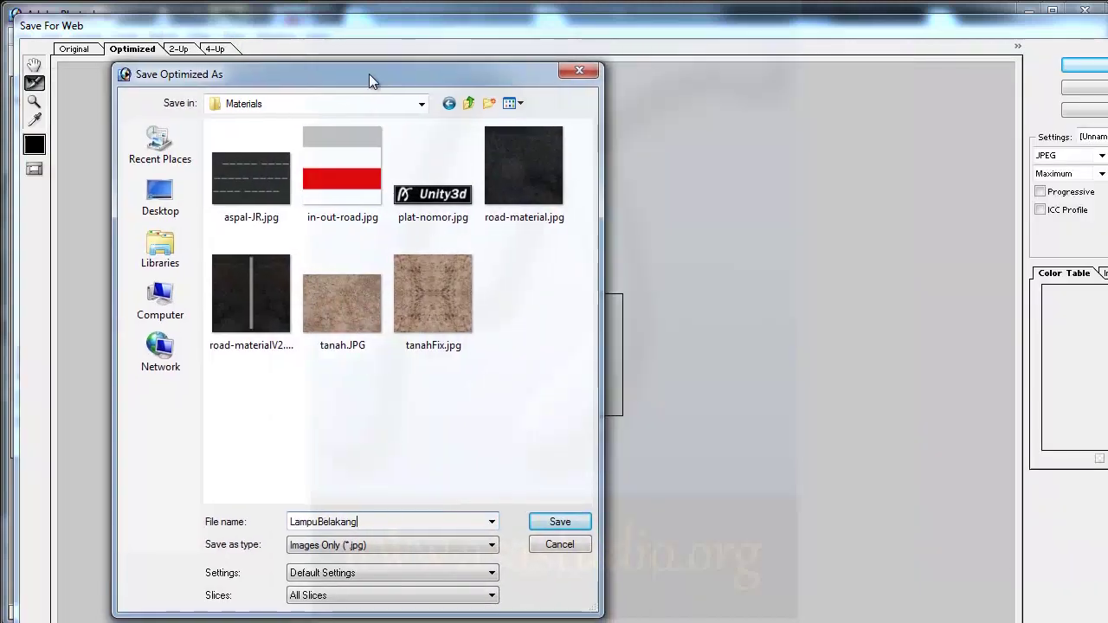
{"action": "type", "text": "KR"}
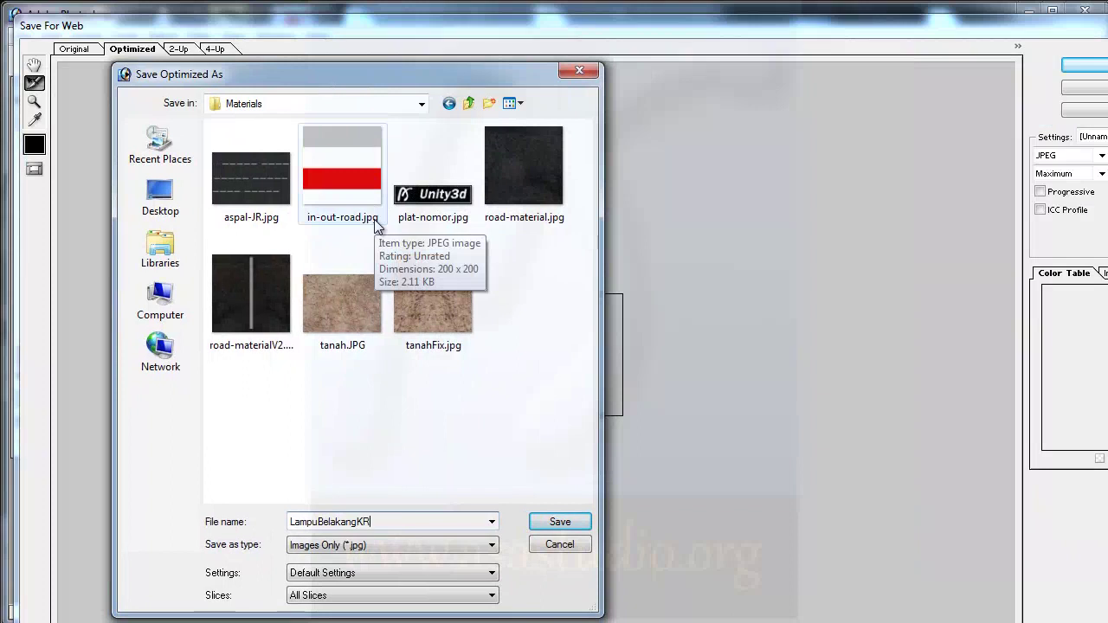
{"action": "left_click", "coordinate": [570, 522]}
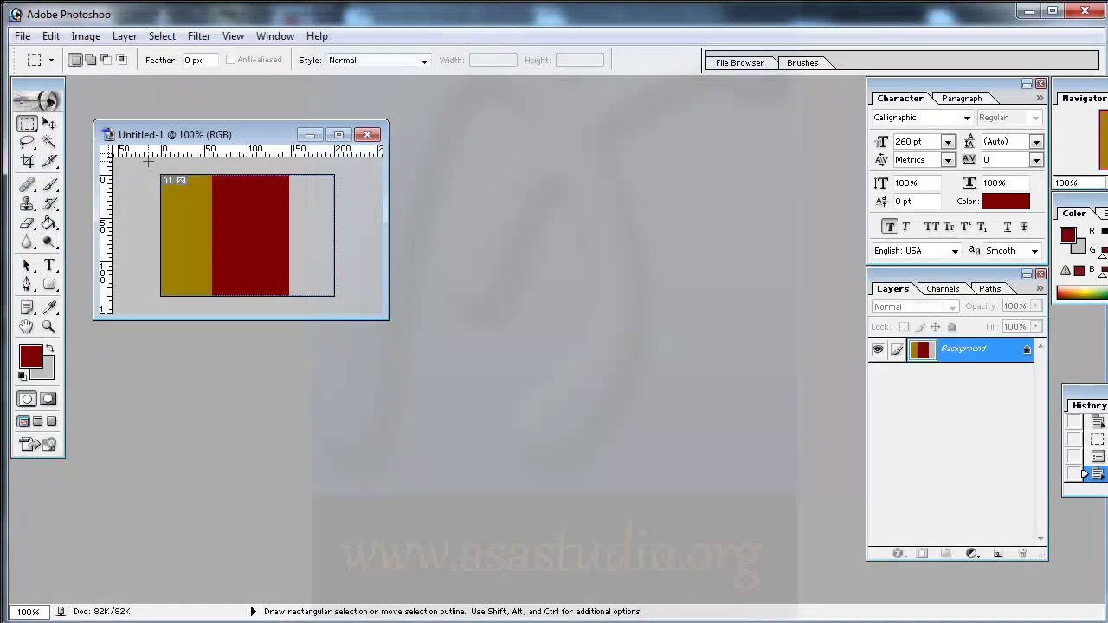
- Add vertical guides at the olive–red and red–grey boundaries, zooming to 200%
{"action": "key", "text": "ctrl+a"}
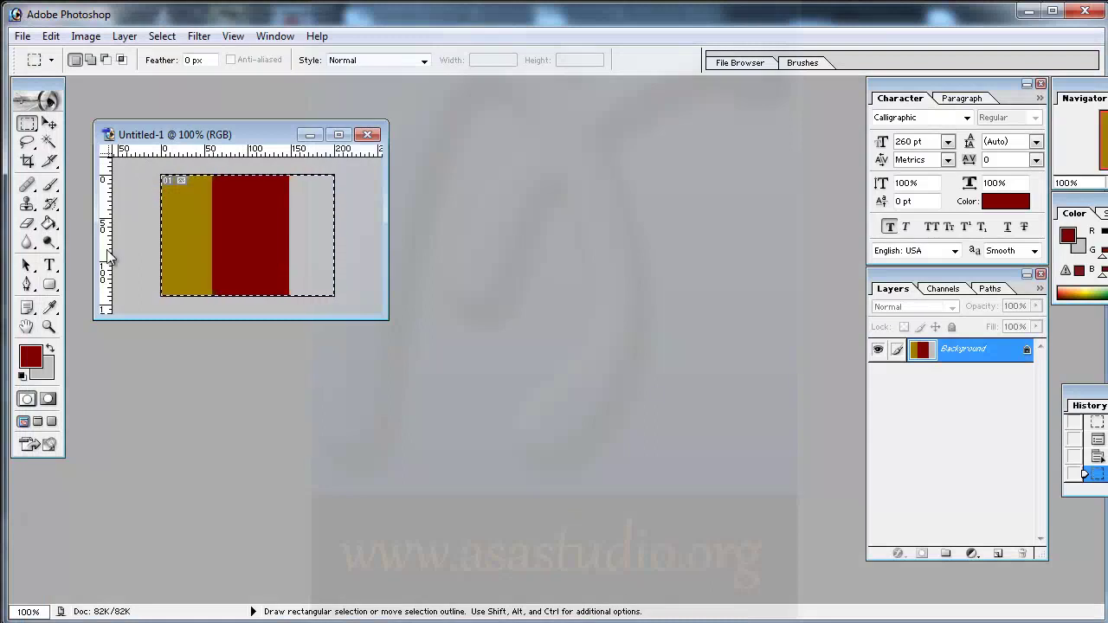
{"action": "left_click_drag", "start_coordinate": [212, 309], "coordinate": [212, 309]}
{"action": "mouse_move", "coordinate": [104, 281]}
{"action": "left_mouse_down"}
{"action": "mouse_move", "coordinate": [289, 324]}
{"action": "mouse_move", "coordinate": [95, 304]}
{"action": "left_mouse_up"}
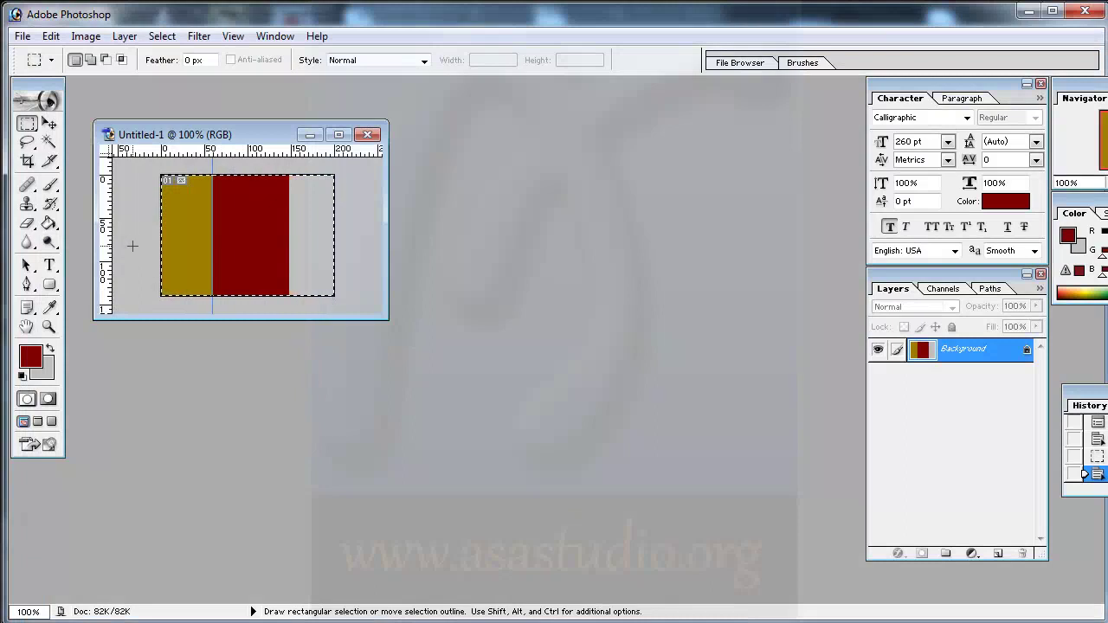
{"action": "key", "text": "ctrl+plus"}
{"action": "left_click_drag", "start_coordinate": [107, 346], "coordinate": [442, 401]}
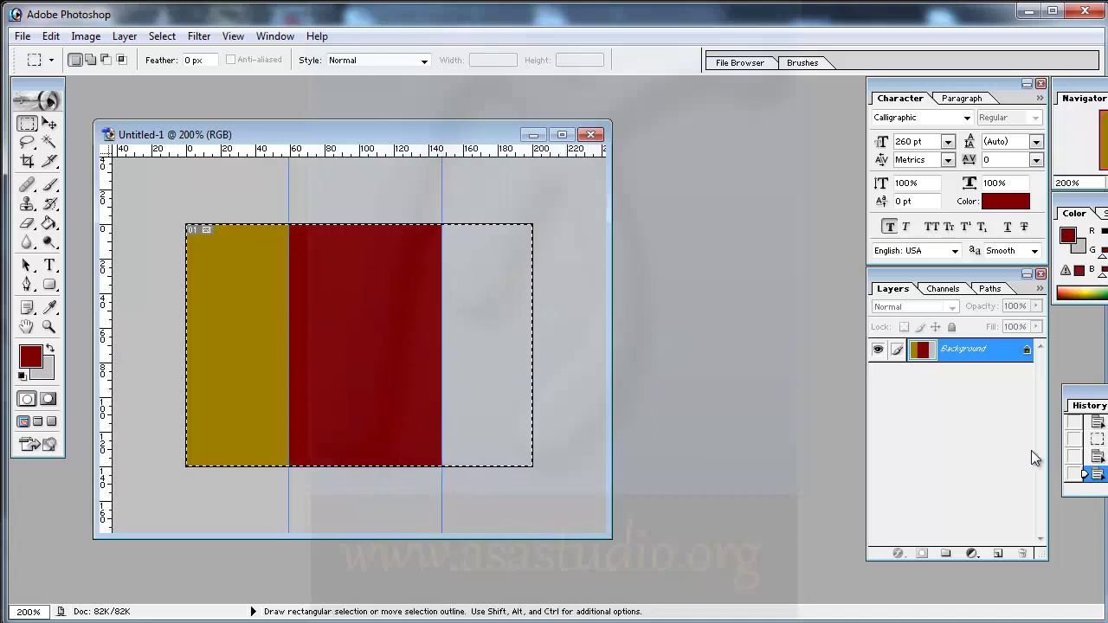
- Add a new layer, select the right grey stripe, and set the background colour to white
{"action": "left_click", "coordinate": [999, 555]}
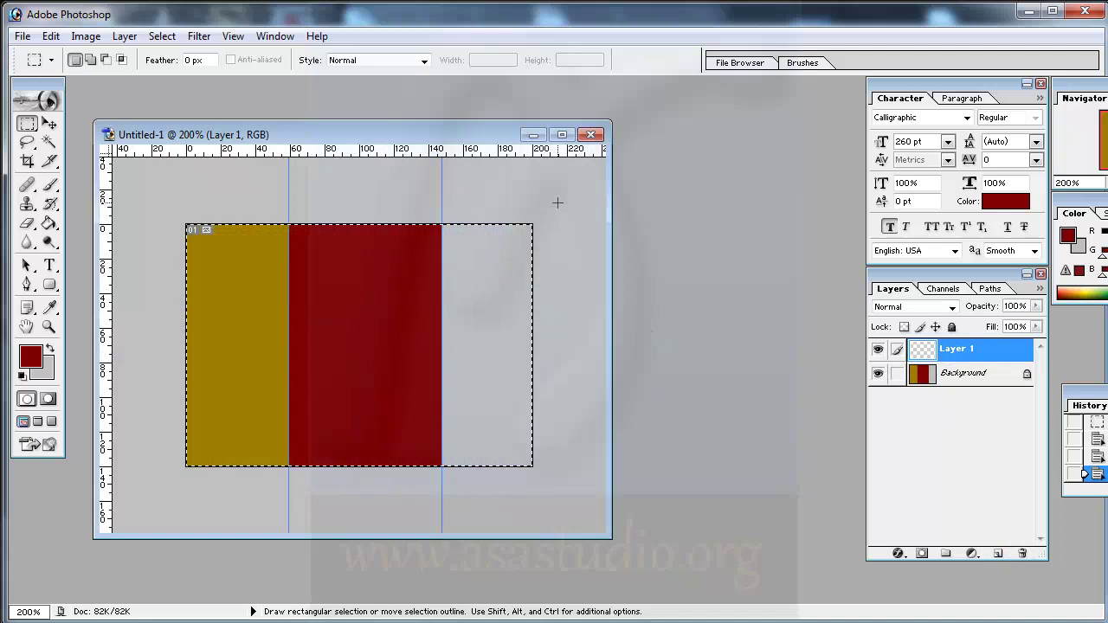
{"action": "left_click_drag", "start_coordinate": [468, 518], "coordinate": [441, 533]}
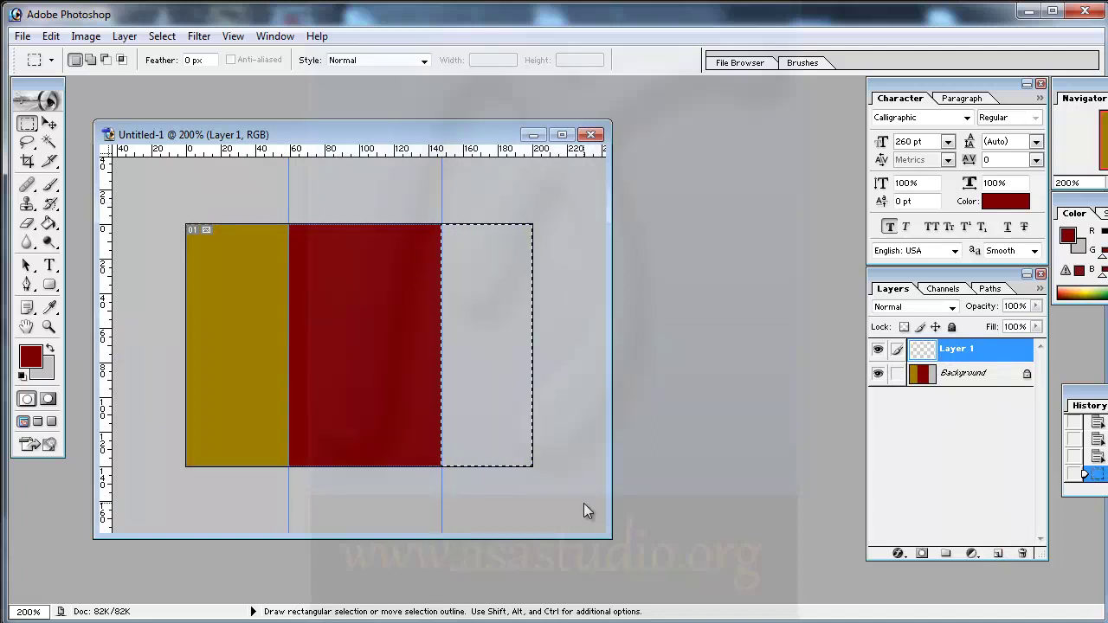
{"action": "left_click", "coordinate": [43, 370]}
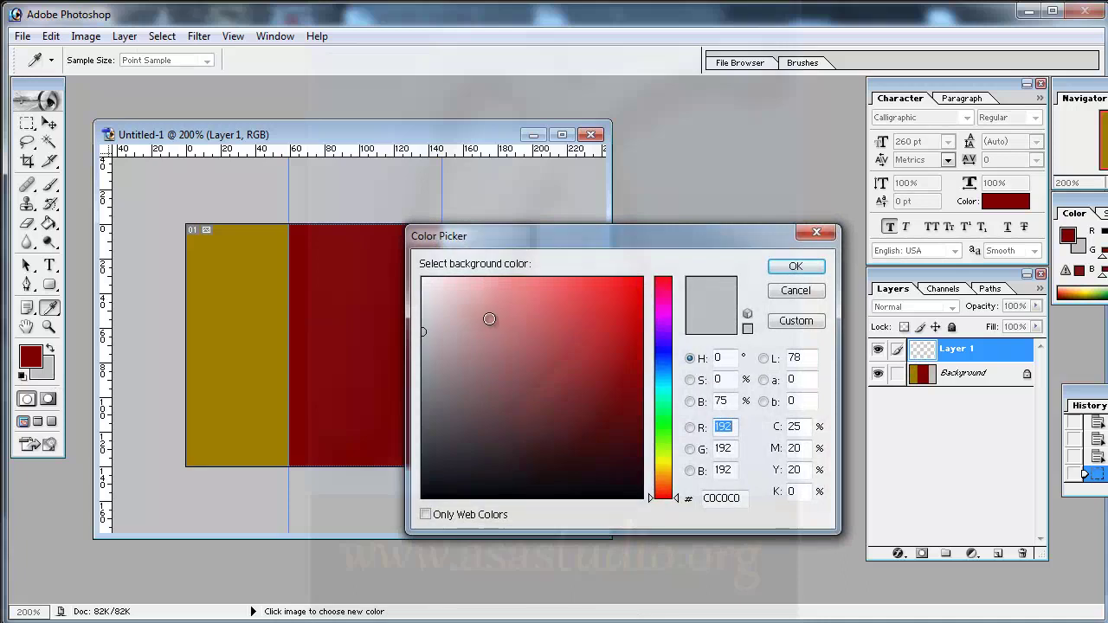
{"action": "left_click", "coordinate": [441, 297]}
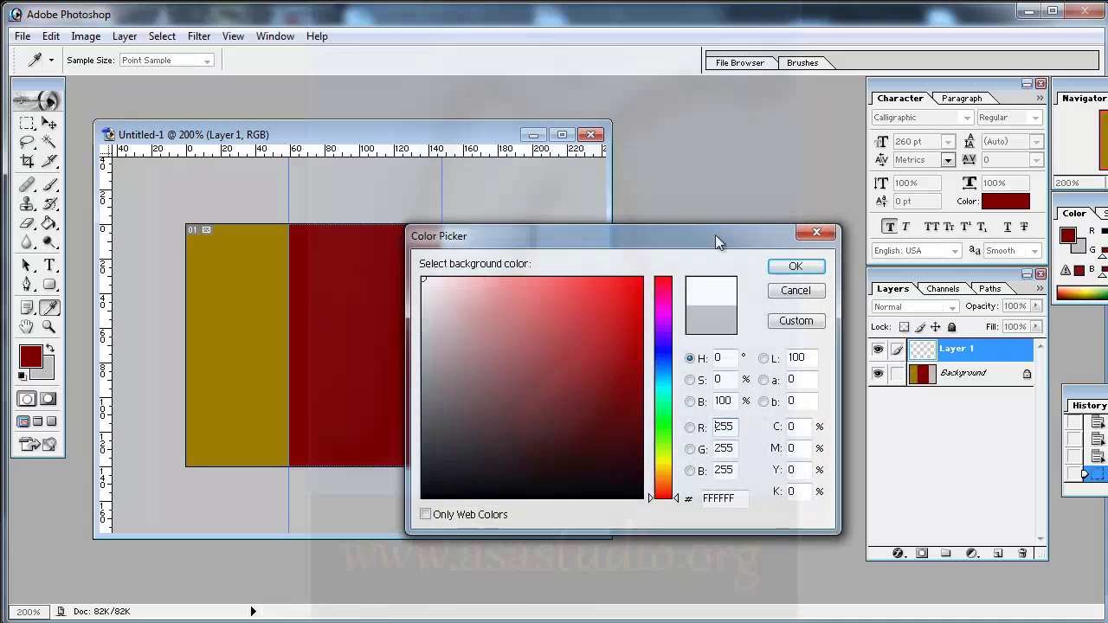
{"action": "left_click", "coordinate": [796, 265]}
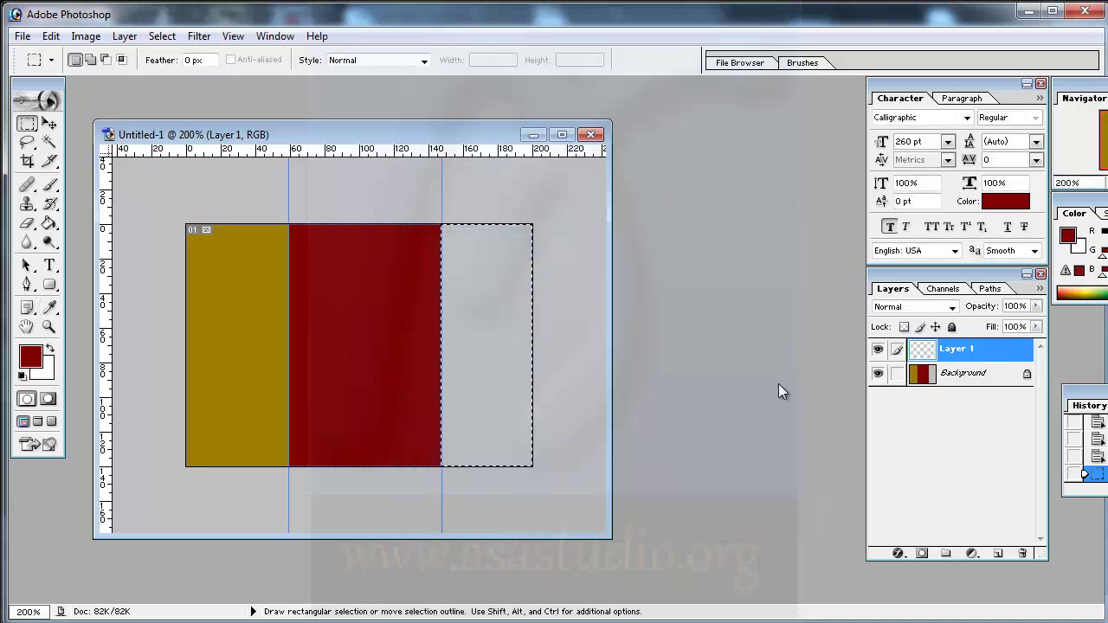
- Fill the right stripe with white background colour and deselect
{"action": "left_click", "coordinate": [51, 36]}
{"action": "left_click", "coordinate": [104, 312]}
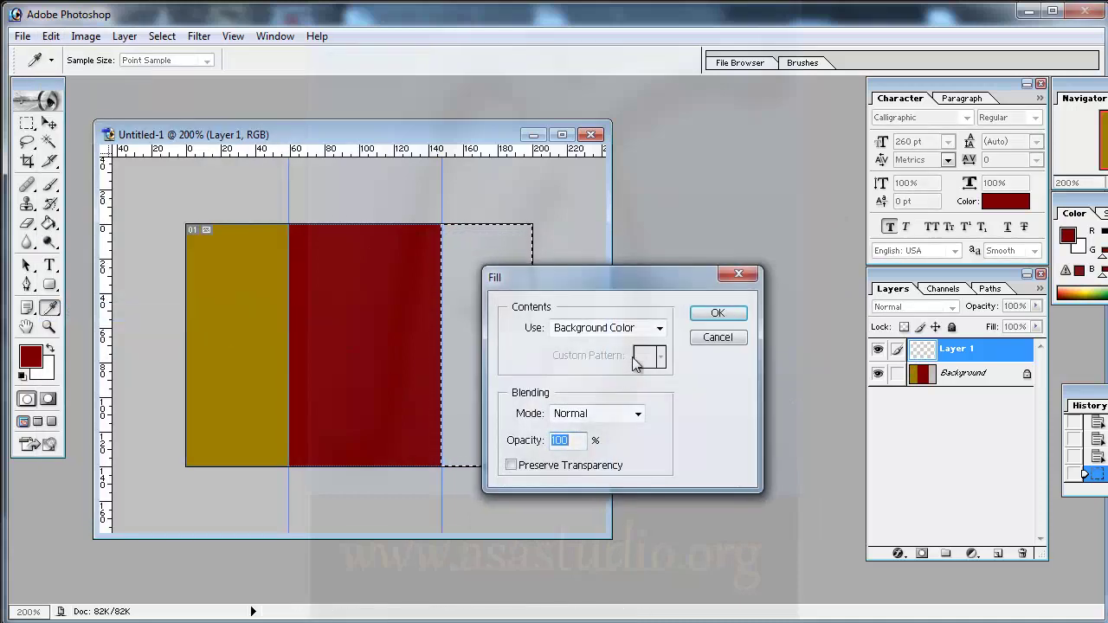
{"action": "left_click", "coordinate": [692, 320]}
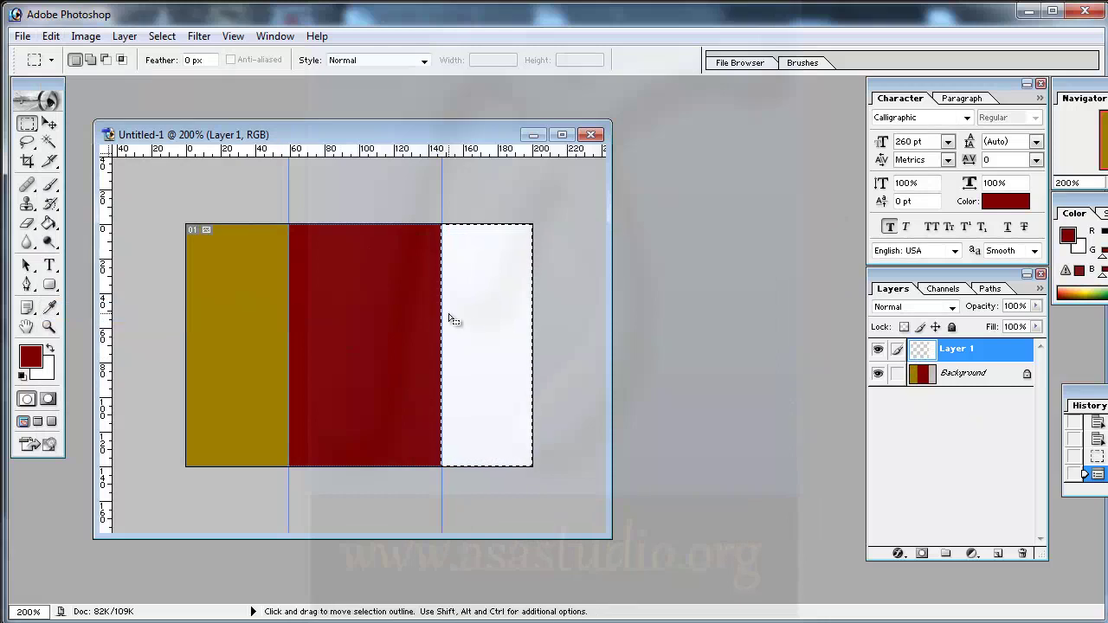
{"action": "left_click", "coordinate": [480, 308]}
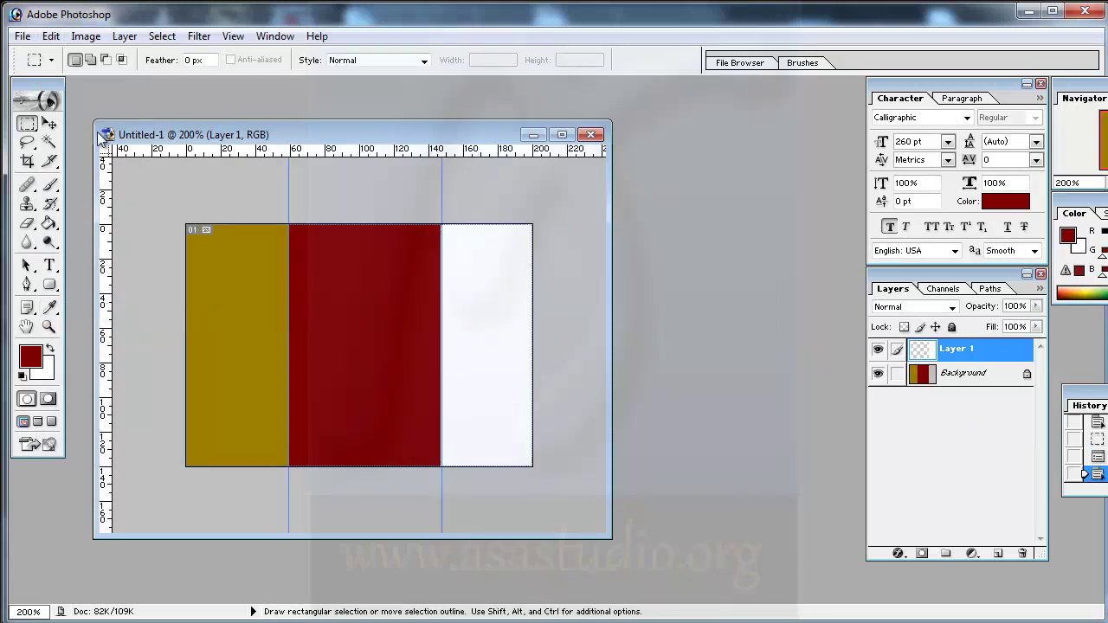
- Export the white-stripe version via Save For Web as LampuBelakangKRMH.jpg in Materials
{"action": "left_click", "coordinate": [22, 36]}
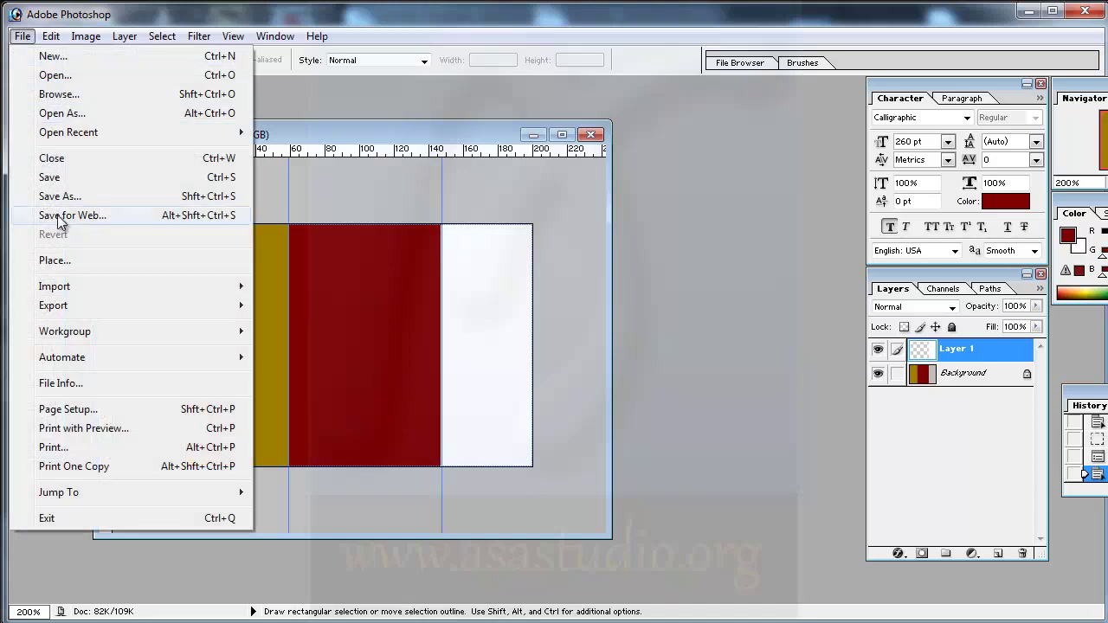
{"action": "left_click", "coordinate": [61, 215]}
{"action": "left_click", "coordinate": [1084, 65]}
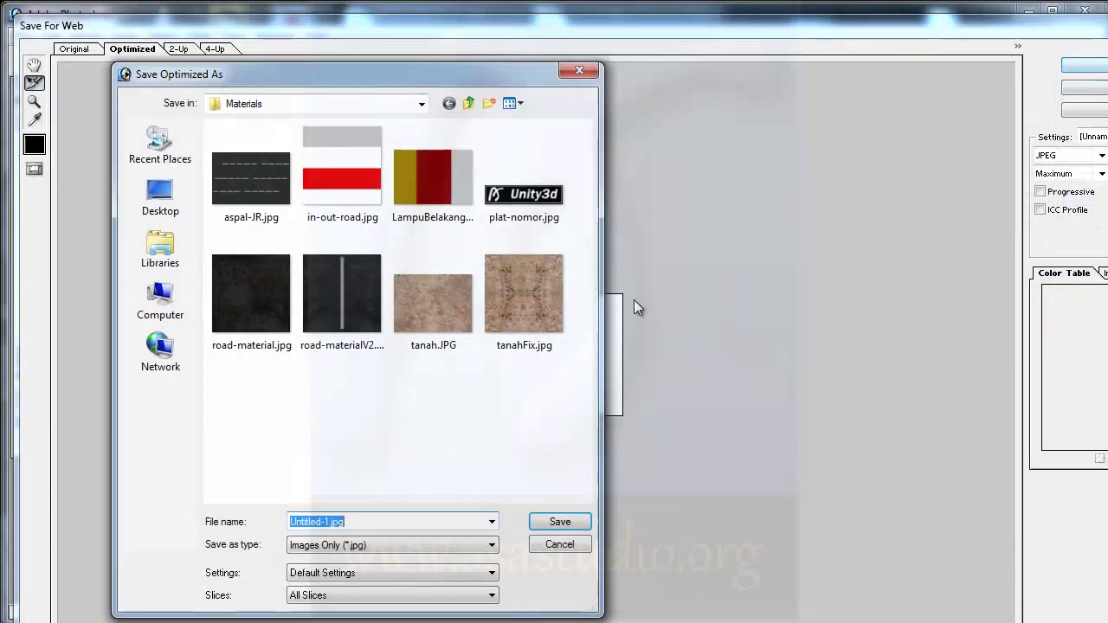
{"action": "left_click", "coordinate": [426, 188]}
{"action": "left_click", "coordinate": [372, 522]}
{"action": "left_click", "coordinate": [373, 521]}
{"action": "type", "text": "M"}
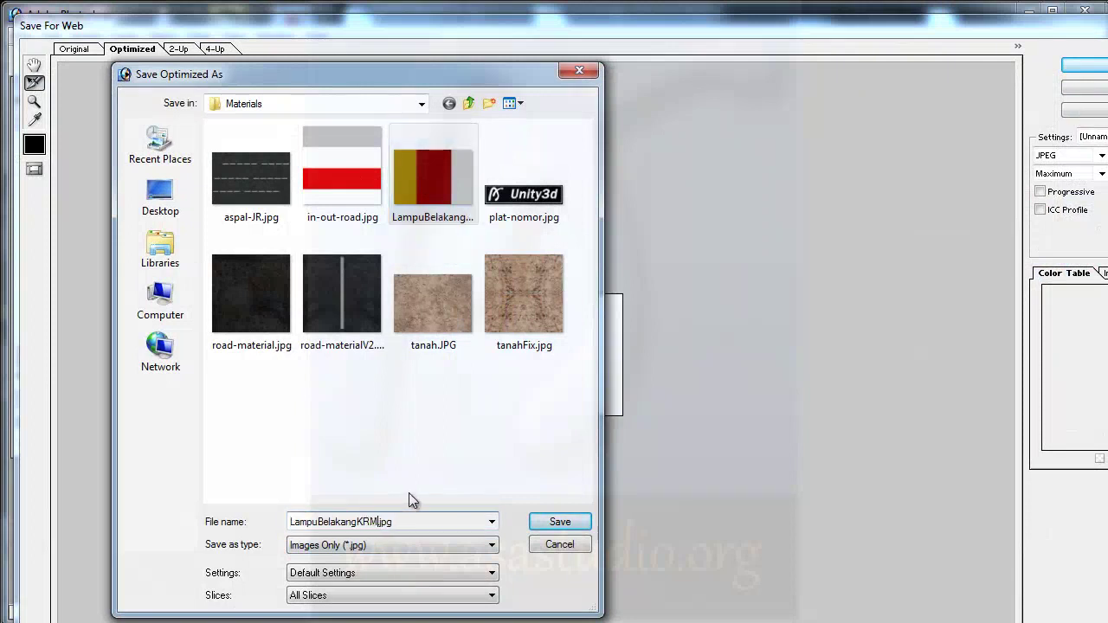
{"action": "type", "text": "H"}
{"action": "left_click", "coordinate": [567, 522]}
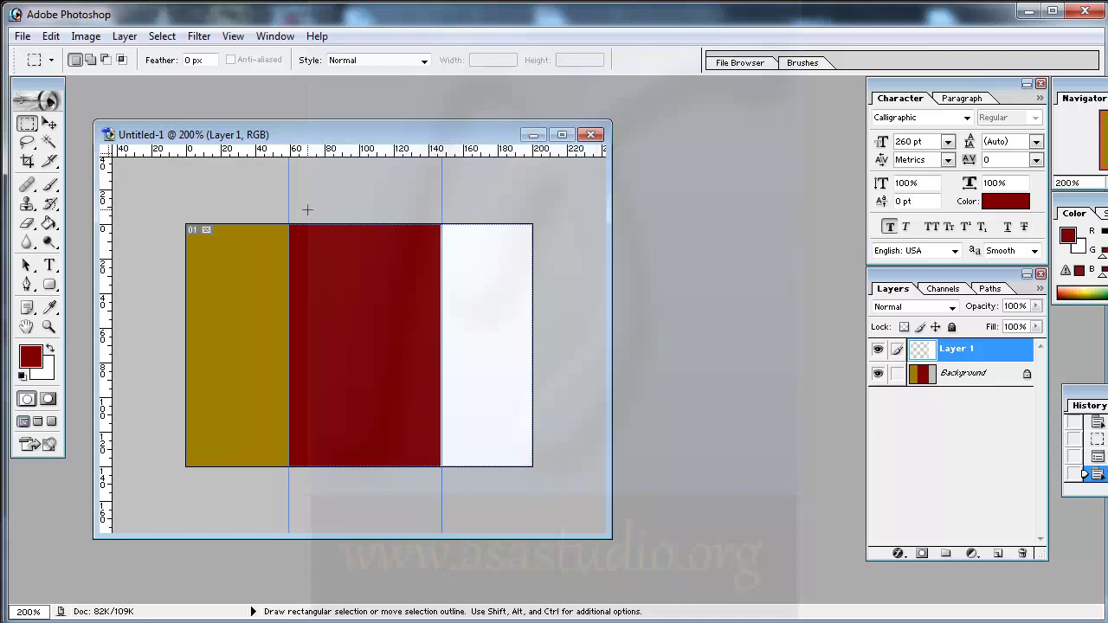
- Add Layer 2 and set the foreground colour to pure red FF0000
{"action": "left_click", "coordinate": [998, 554]}
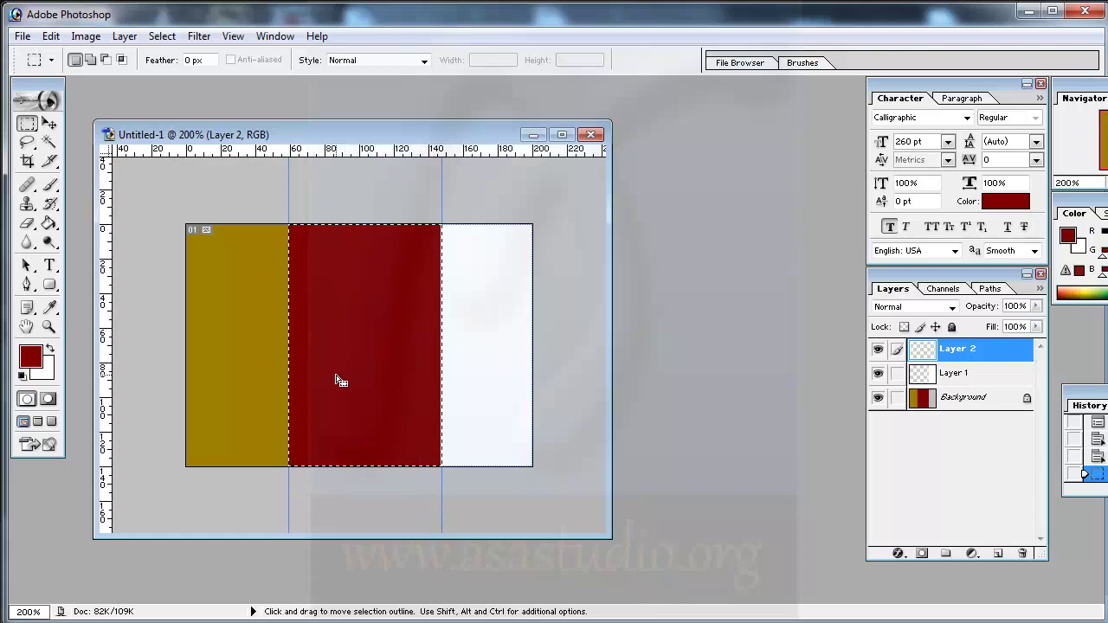
{"action": "left_click", "coordinate": [30, 356]}
{"action": "type", "text": "255"}
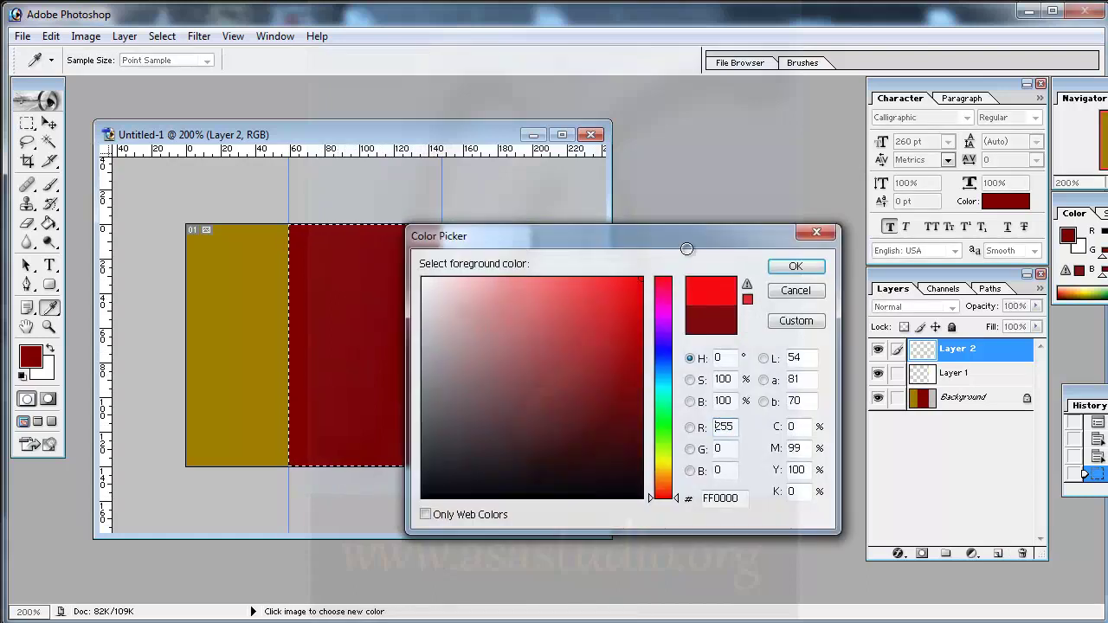
{"action": "left_click", "coordinate": [794, 268]}
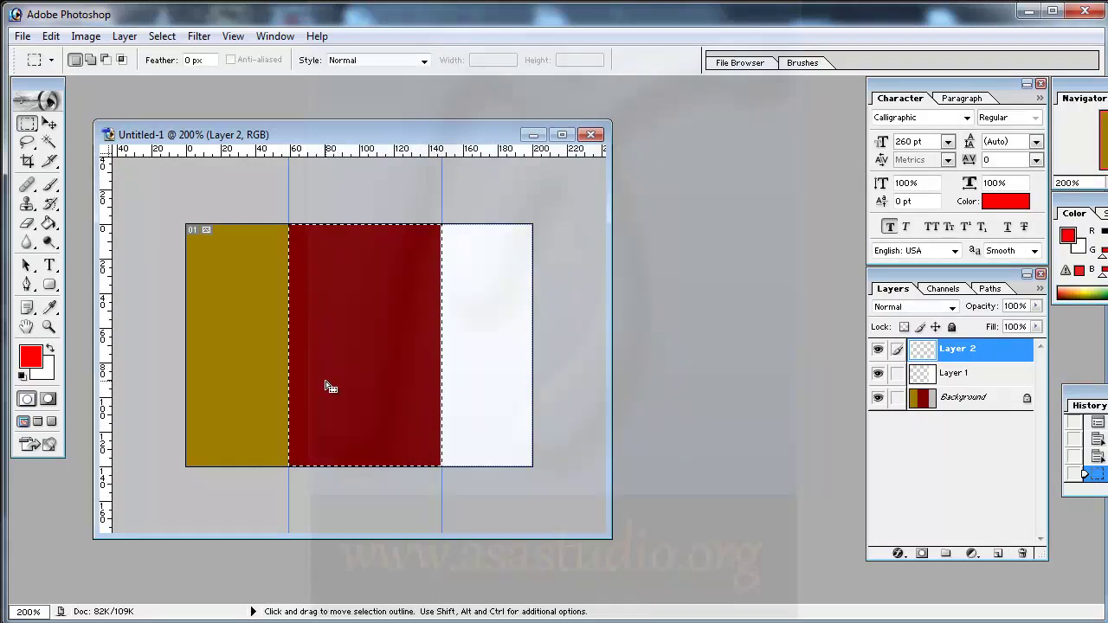
- Fill the middle stripe with the red foreground colour and hide the white-stripe layer
{"action": "left_click", "coordinate": [48, 37]}
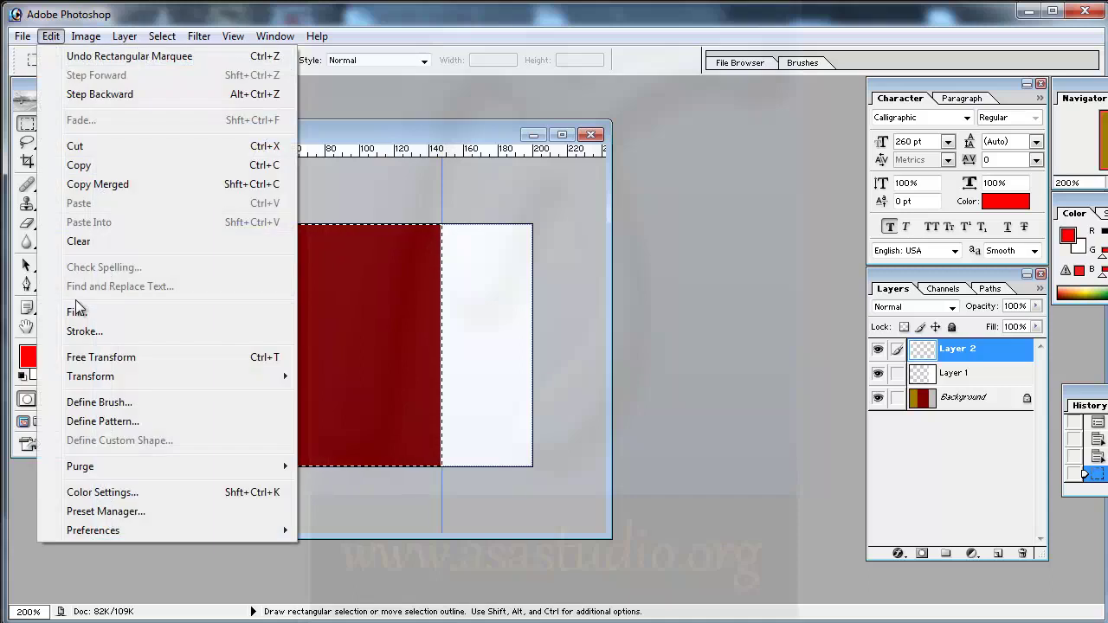
{"action": "left_click", "coordinate": [76, 311]}
{"action": "left_click", "coordinate": [606, 327]}
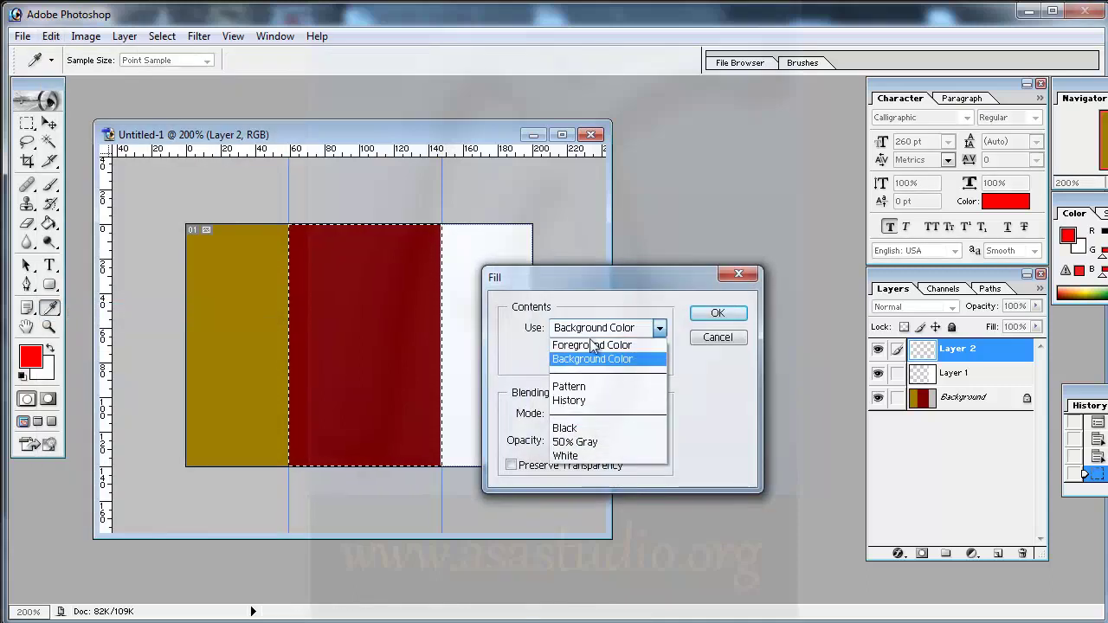
{"action": "left_click", "coordinate": [596, 340]}
{"action": "left_click", "coordinate": [716, 313]}
{"action": "key", "text": "m"}
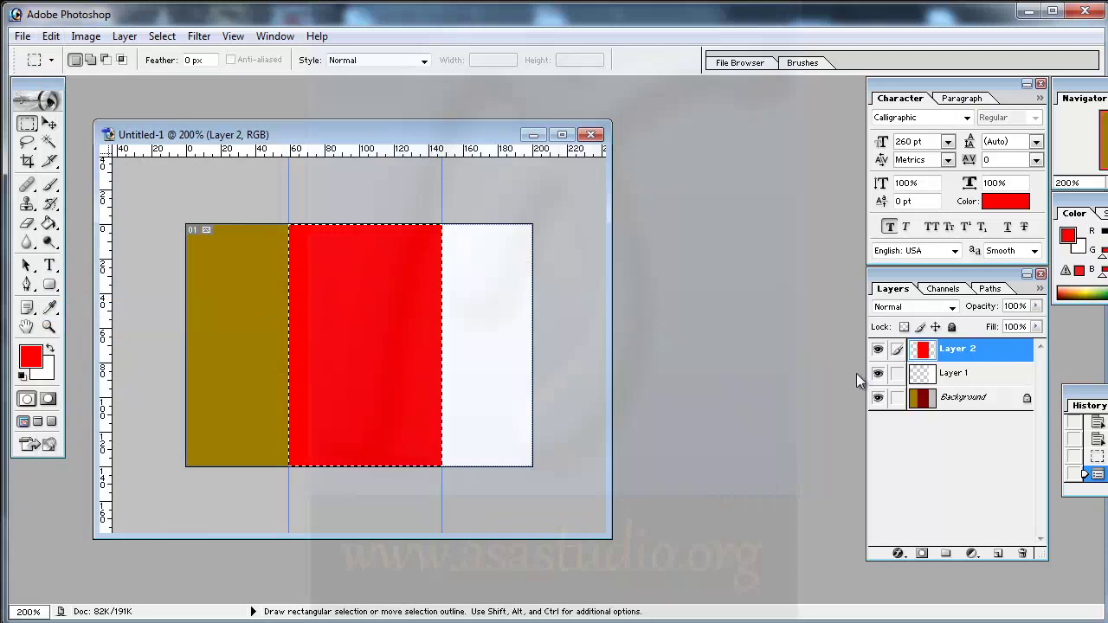
{"action": "left_click", "coordinate": [877, 374]}
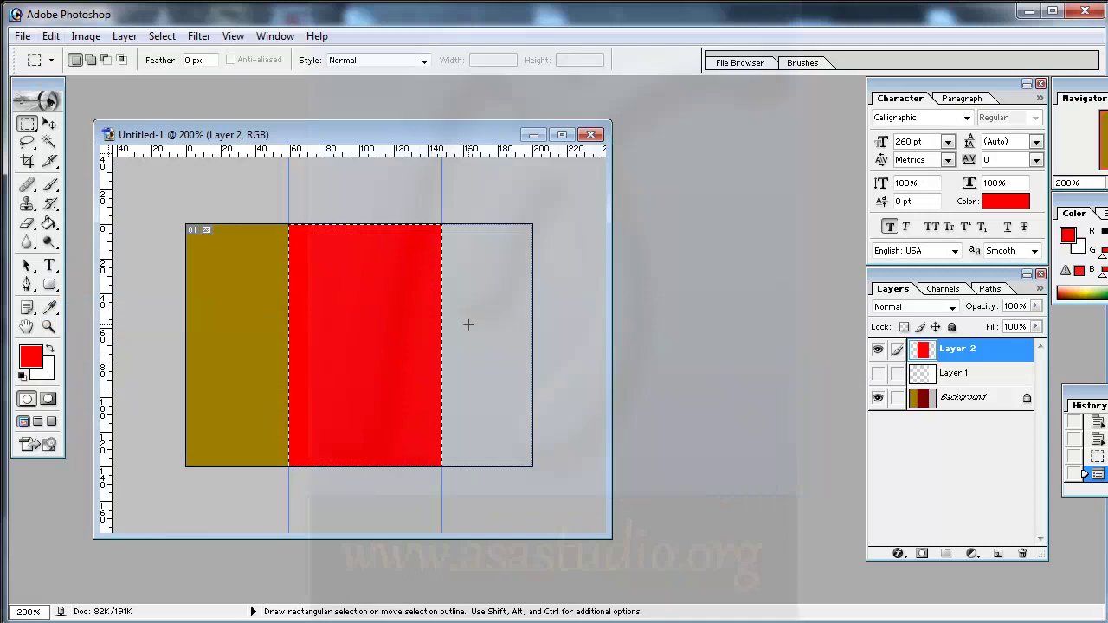
- Export the olive-red-grey image via Save for Web, renaming LampuBelakangKRMH.jpg to LampuBelakangKRSH.jpg
{"action": "left_click", "coordinate": [23, 35]}
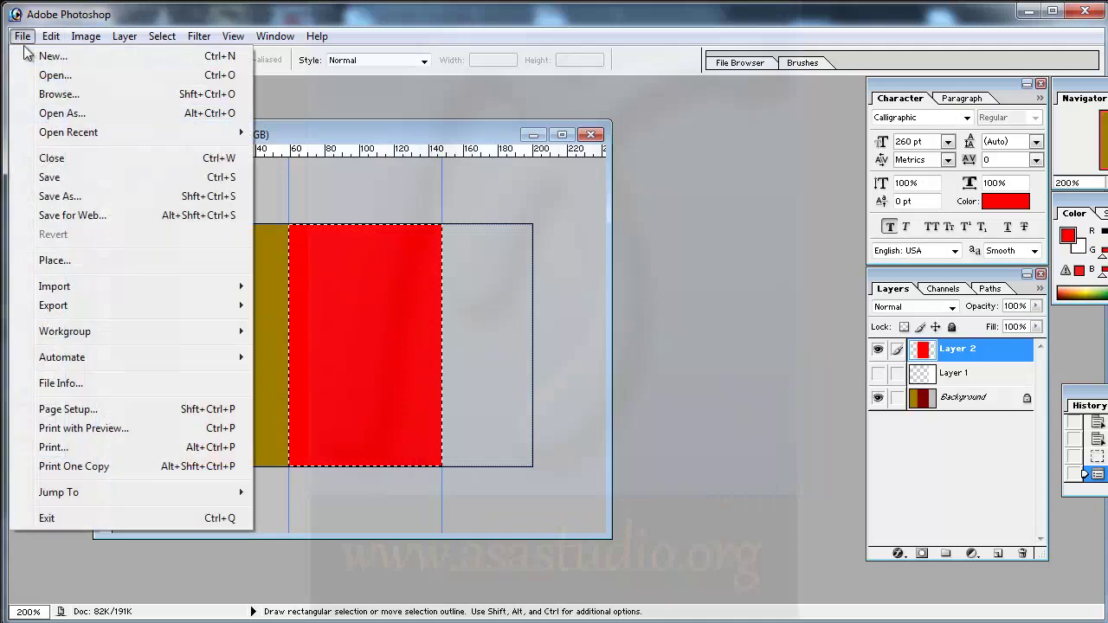
{"action": "left_click", "coordinate": [57, 216]}
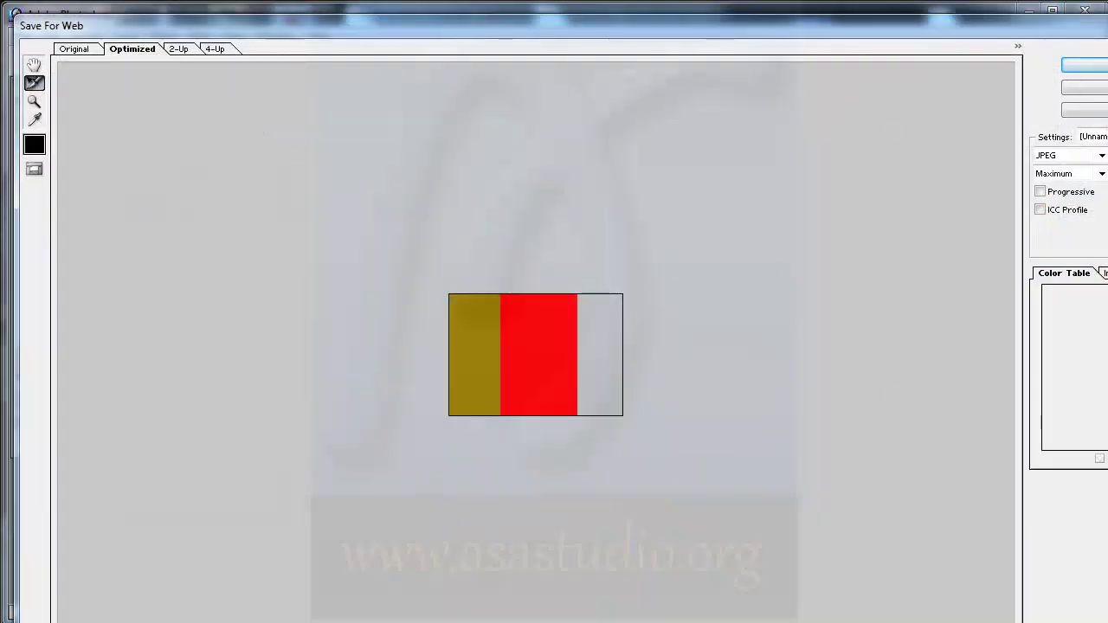
{"action": "key", "text": "Return"}
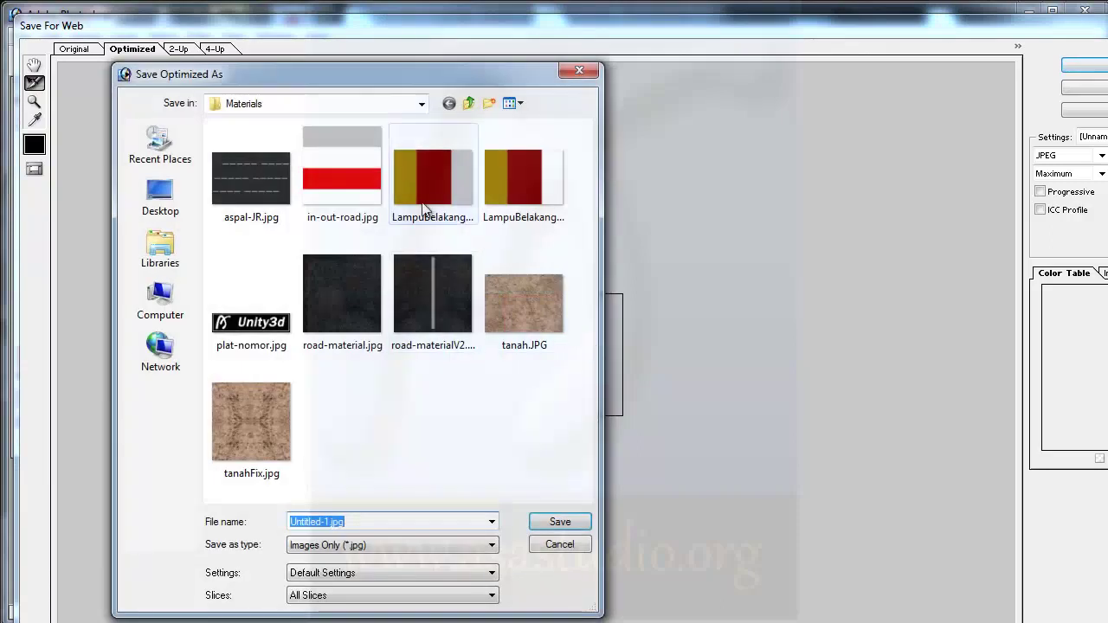
{"action": "left_click", "coordinate": [532, 182]}
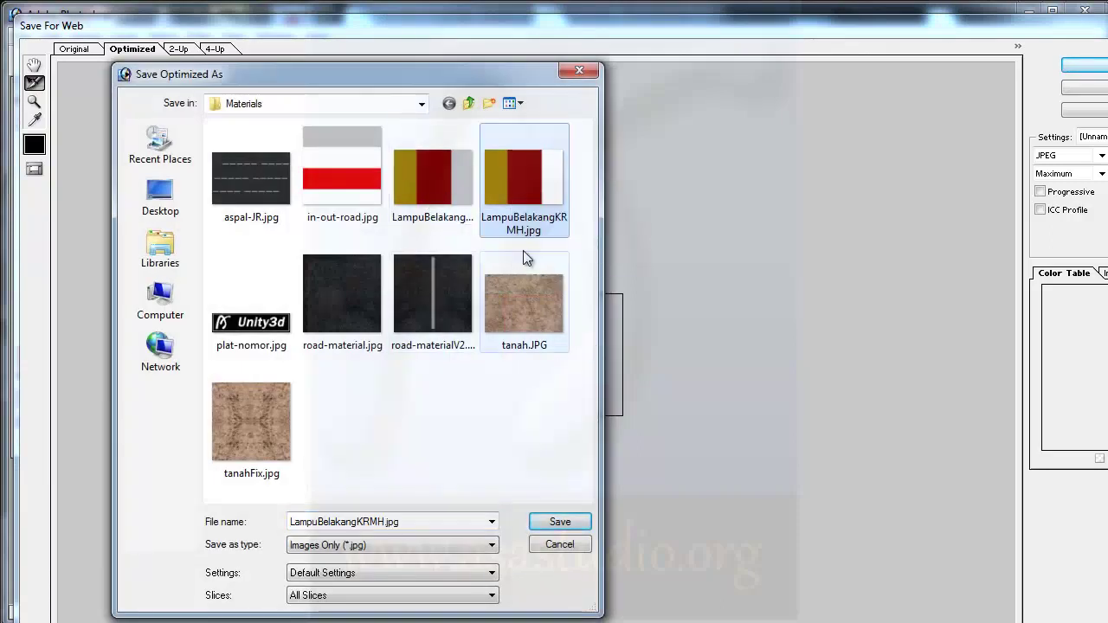
{"action": "left_click", "coordinate": [372, 522]}
{"action": "left_click", "coordinate": [372, 522]}
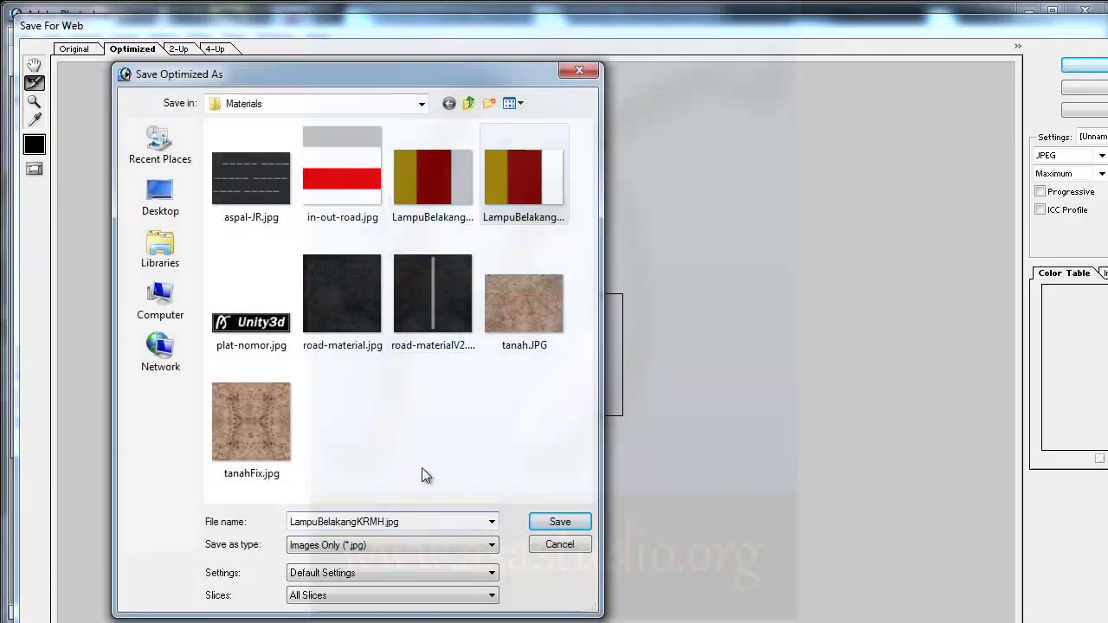
{"action": "key", "text": "shift+Right"}
{"action": "type", "text": "S"}
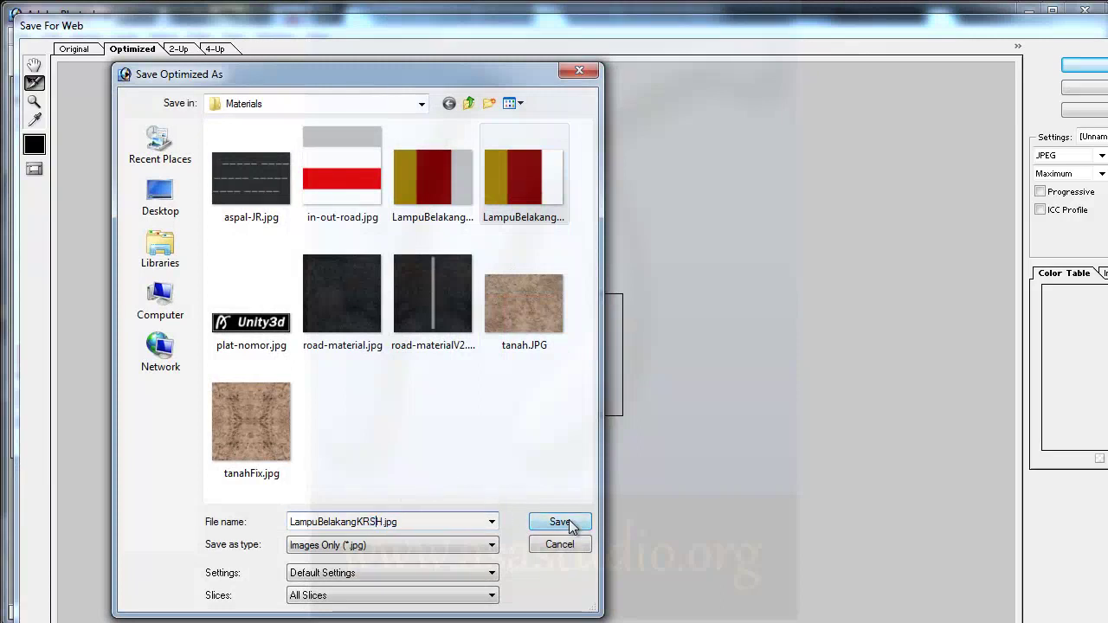
{"action": "left_click", "coordinate": [571, 524]}
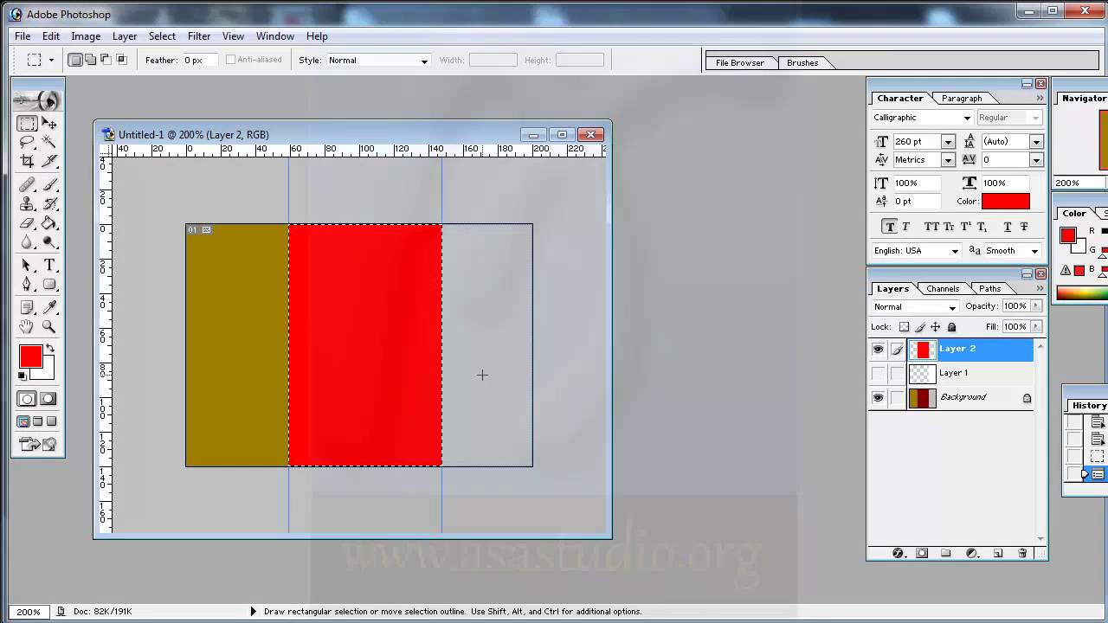
- Open tutorial_mobil > Assets > max_file > Materials and drag the three LampuBelakang JPEGs into Photoshop
{"action": "left_click", "coordinate": [483, 316]}
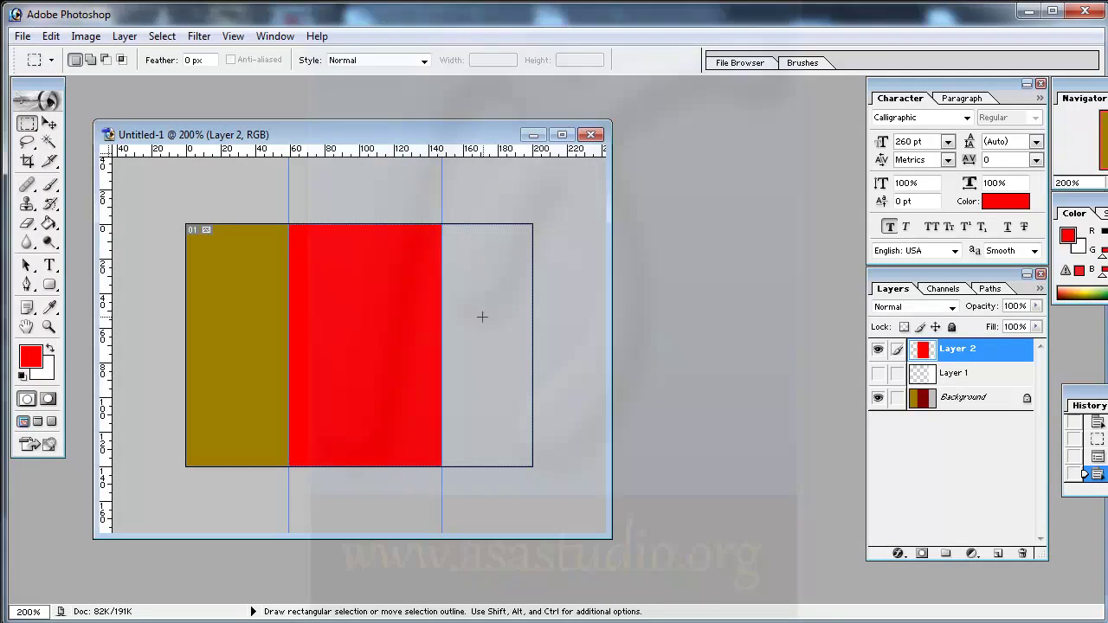
{"action": "left_click_drag", "start_coordinate": [363, 141], "coordinate": [338, 95]}
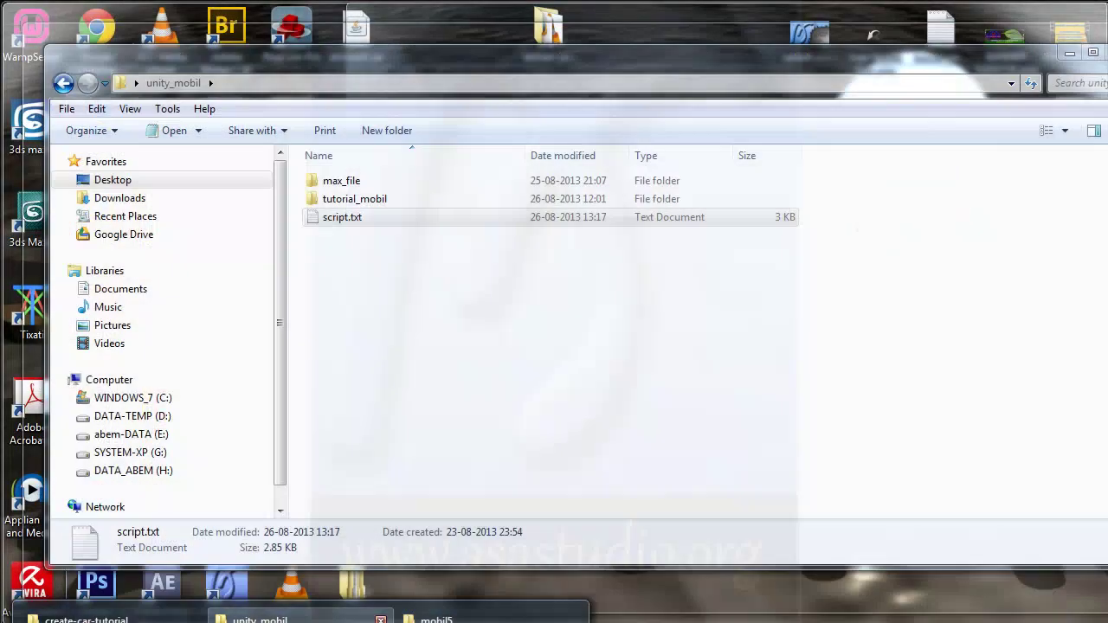
{"action": "left_click", "coordinate": [260, 616]}
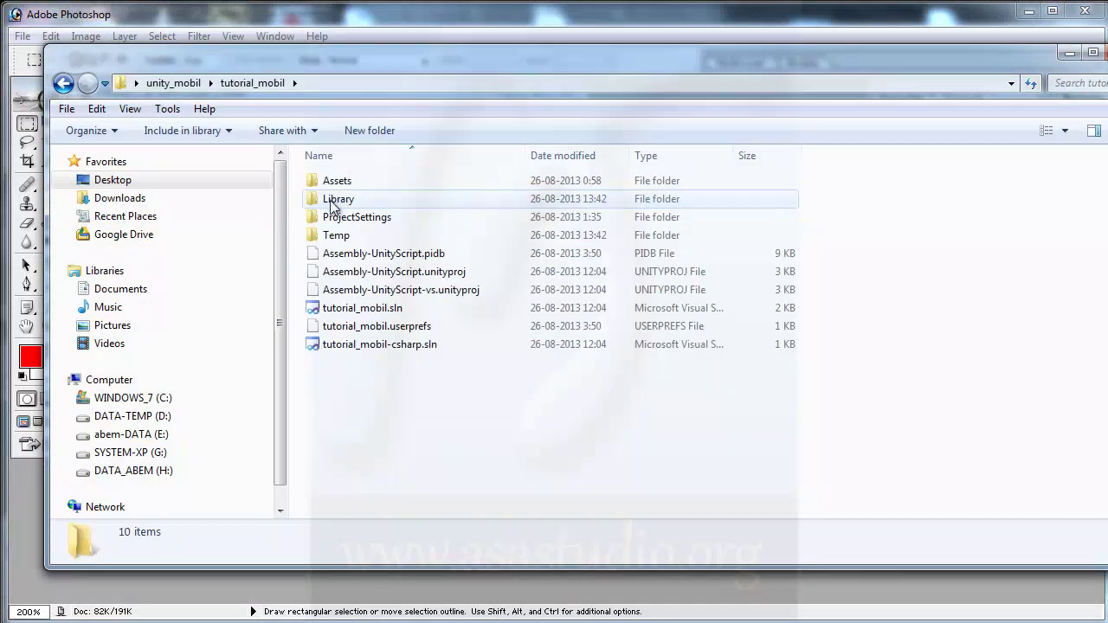
{"action": "double_click", "coordinate": [332, 182]}
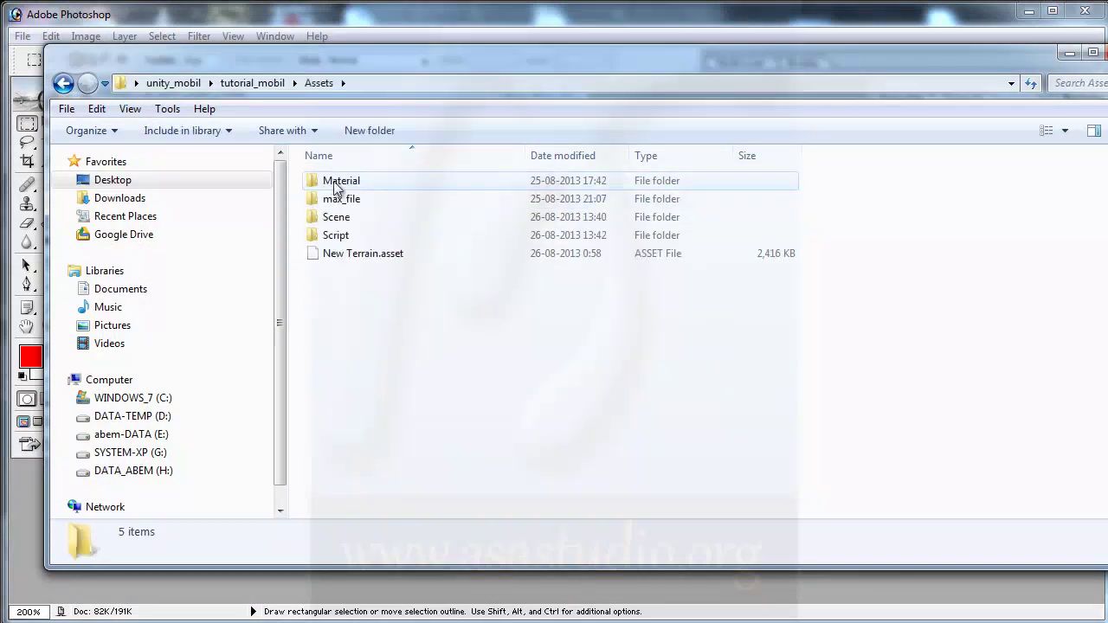
{"action": "double_click", "coordinate": [338, 199]}
{"action": "double_click", "coordinate": [334, 181]}
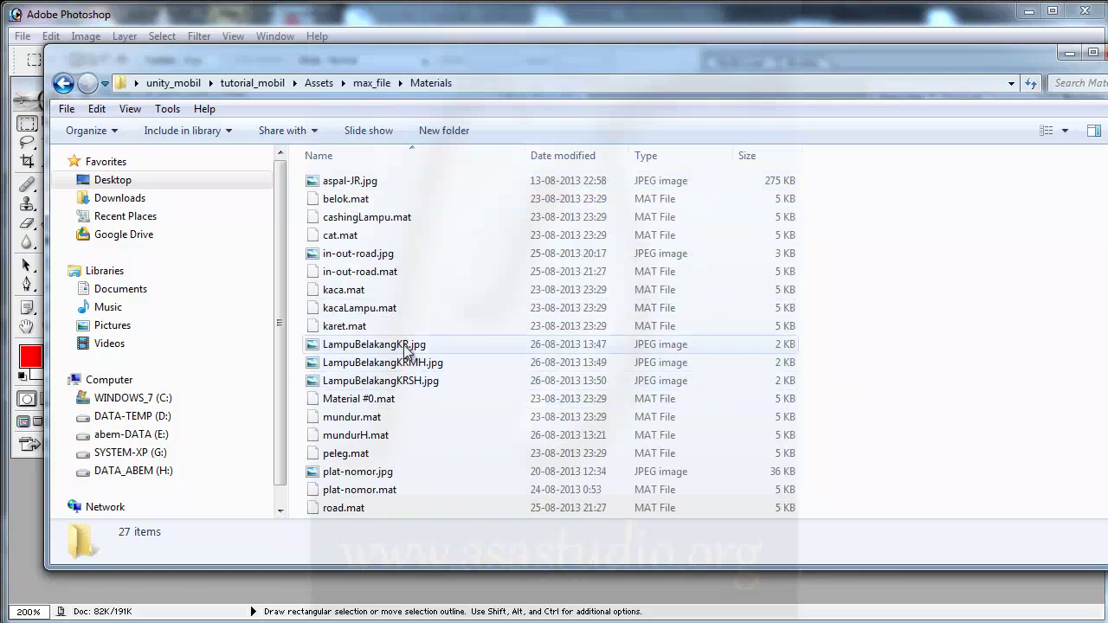
{"action": "left_click", "coordinate": [405, 345]}
{"action": "left_click", "coordinate": [407, 382], "text": "shift"}
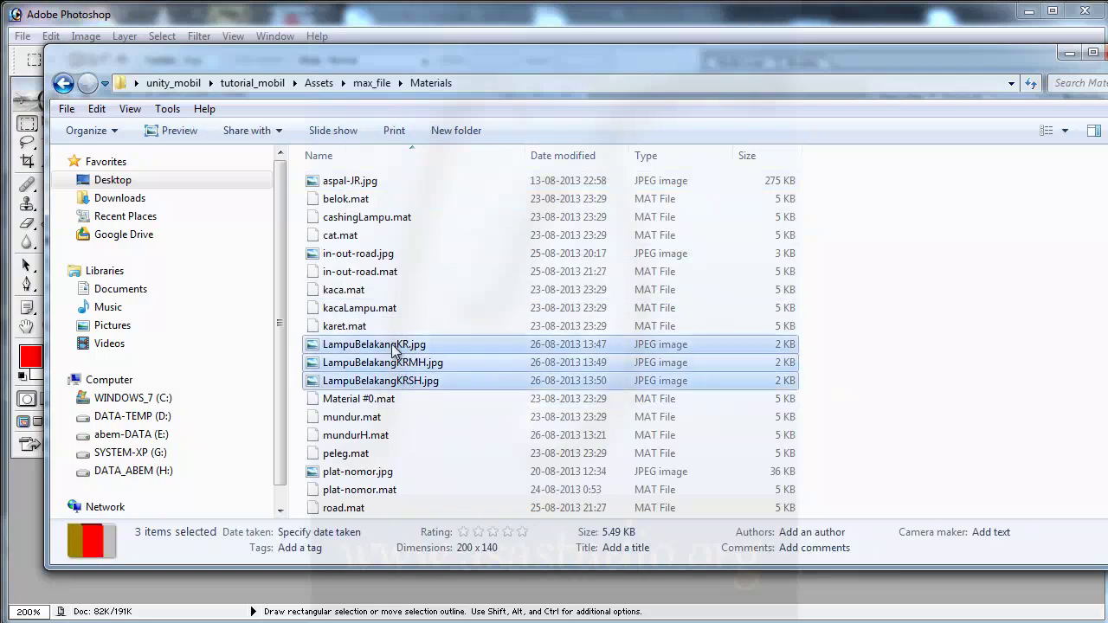
{"action": "left_click_drag", "start_coordinate": [394, 349], "coordinate": [353, 593]}
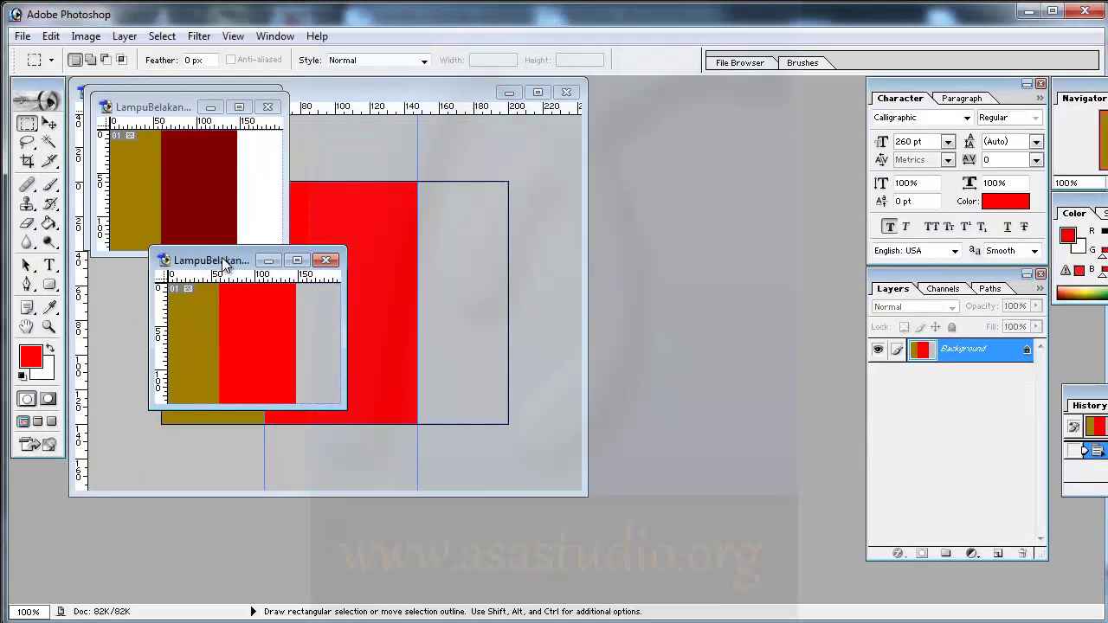
- Enlarge the LampuBelakangKRSH window to show the whole image
{"action": "left_click", "coordinate": [90, 35]}
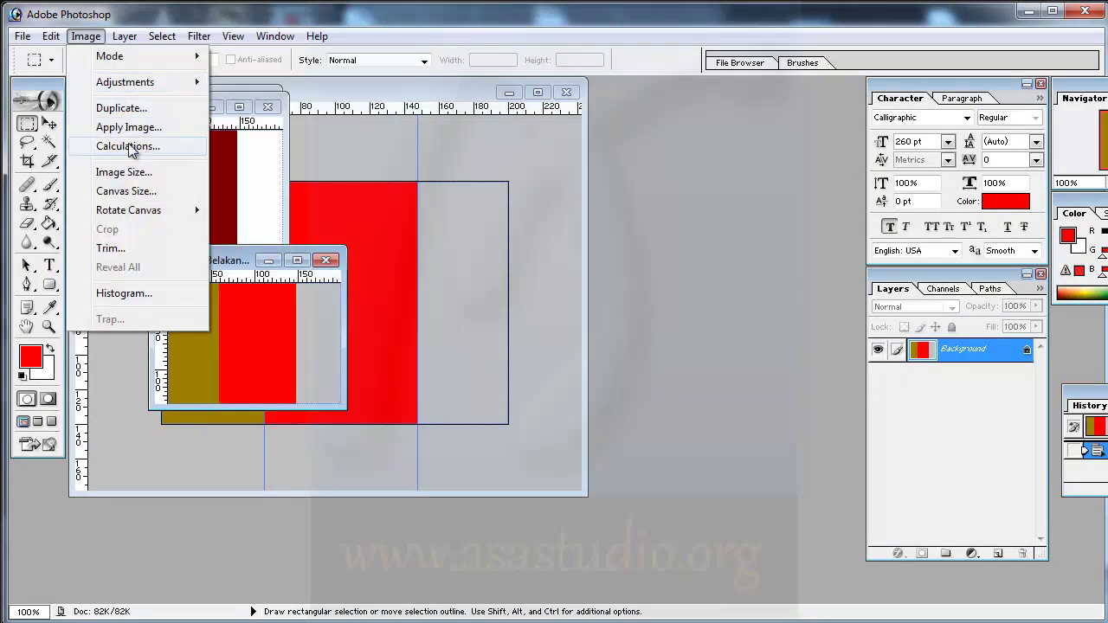
{"action": "left_click", "coordinate": [343, 408]}
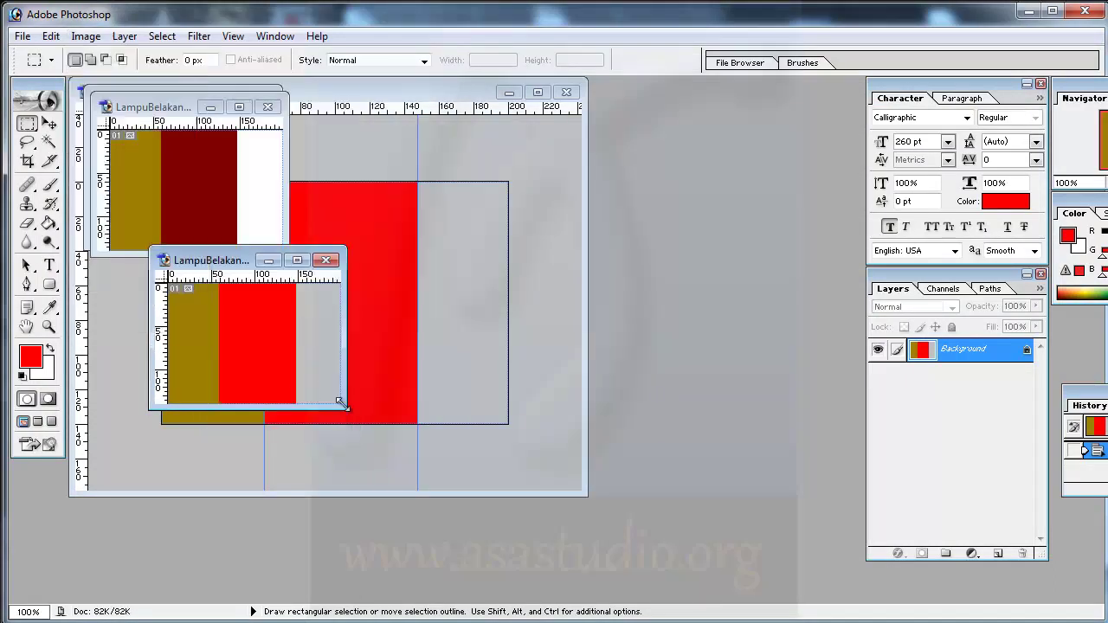
{"action": "left_click_drag", "start_coordinate": [343, 404], "coordinate": [528, 574]}
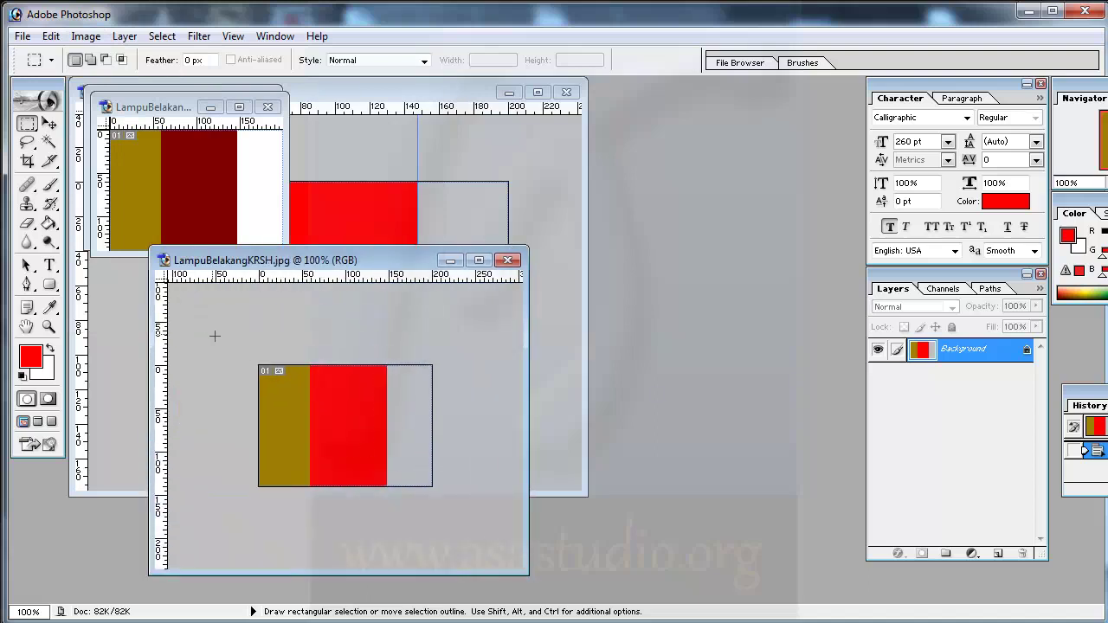
- Select all of LampuBelakangKRSH and flip it horizontally with Free Transform, then bring up Save for Web
{"action": "key", "text": "ctrl+a"}
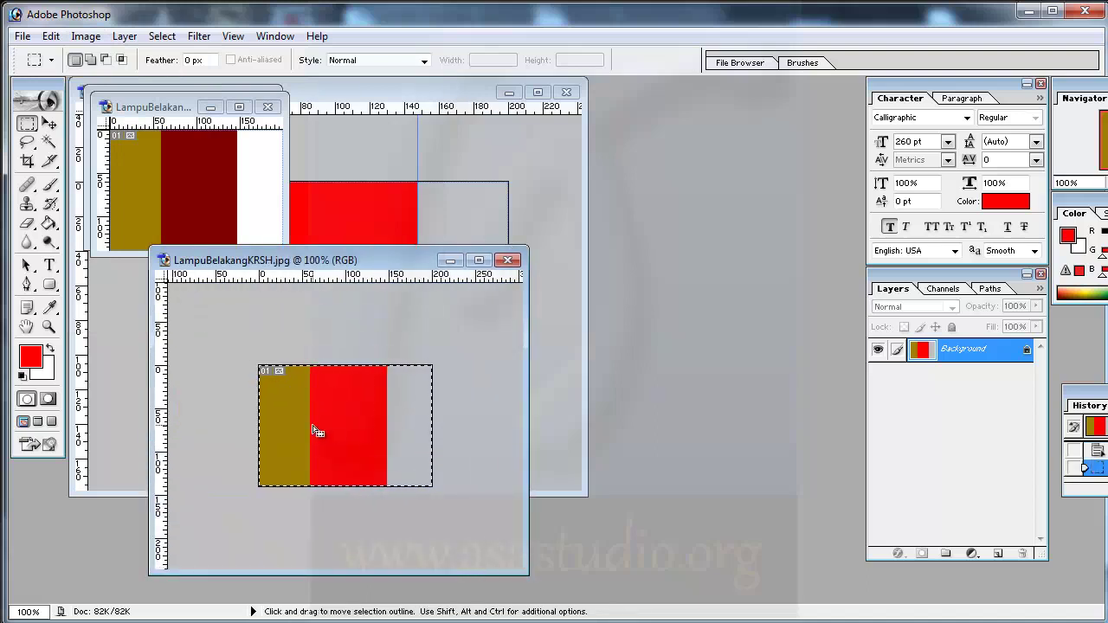
{"action": "right_click", "coordinate": [315, 430]}
{"action": "left_click", "coordinate": [413, 611]}
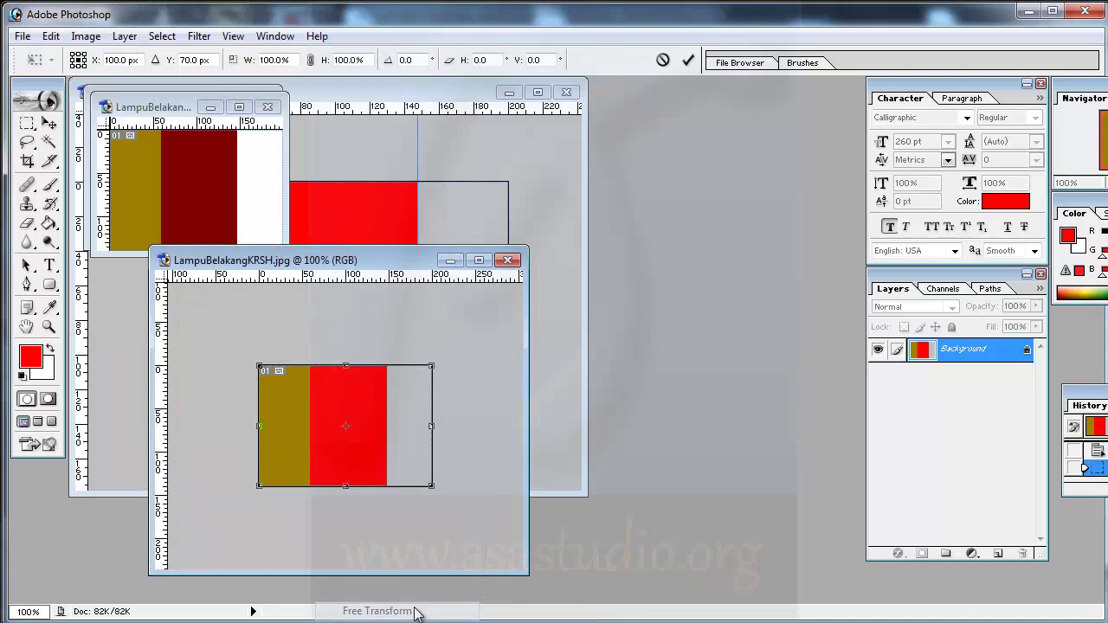
{"action": "right_click", "coordinate": [336, 406]}
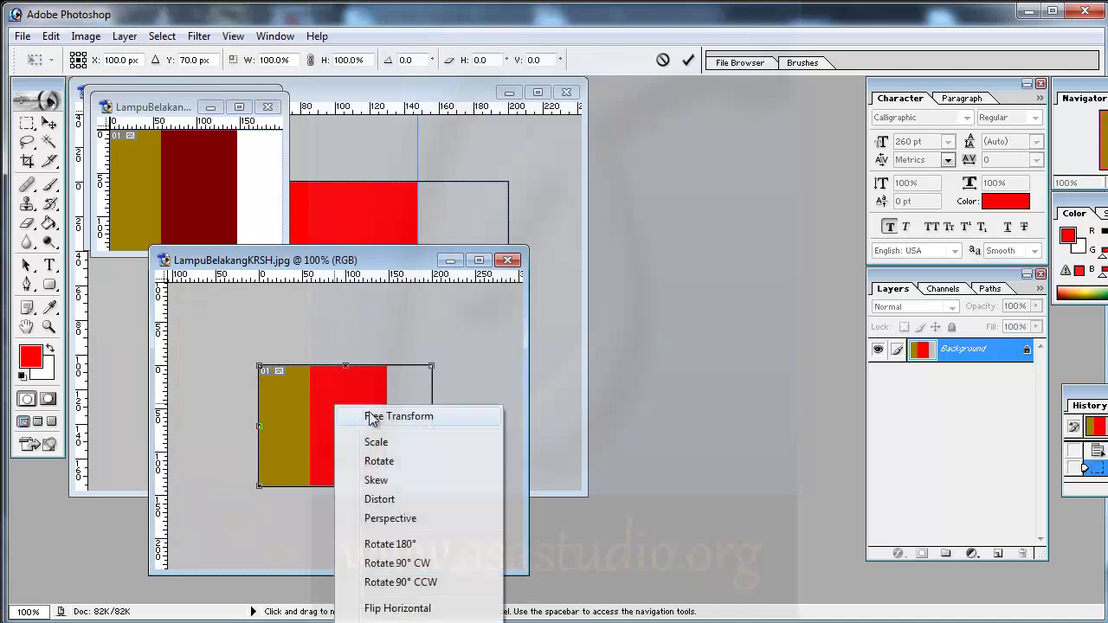
{"action": "left_click", "coordinate": [431, 611]}
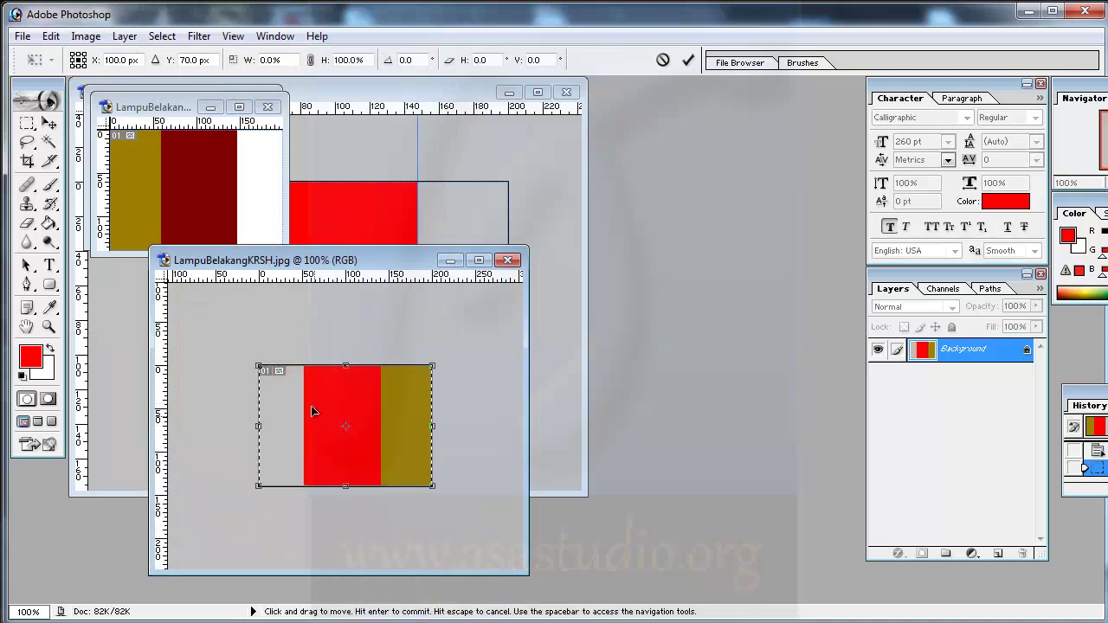
{"action": "key", "text": "Return"}
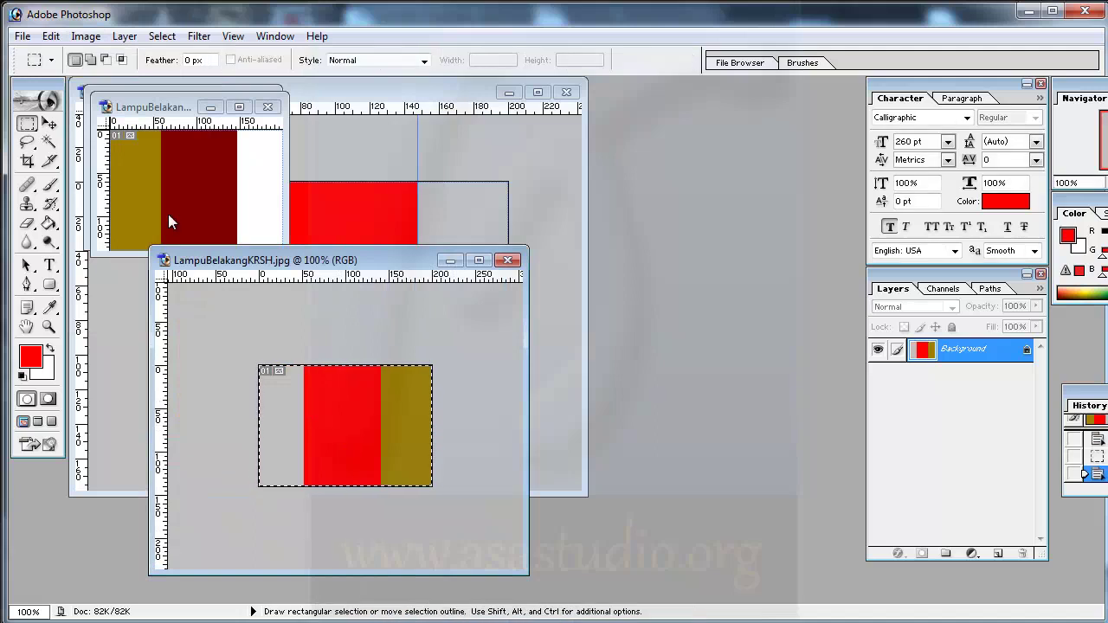
{"action": "left_click", "coordinate": [22, 35]}
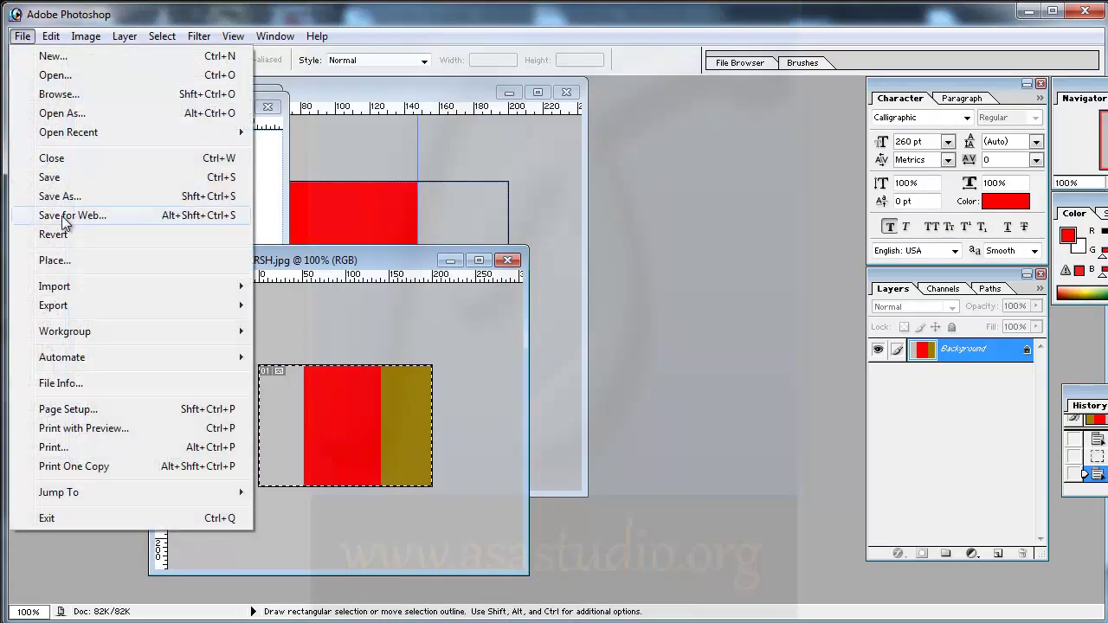
{"action": "left_click", "coordinate": [54, 213]}
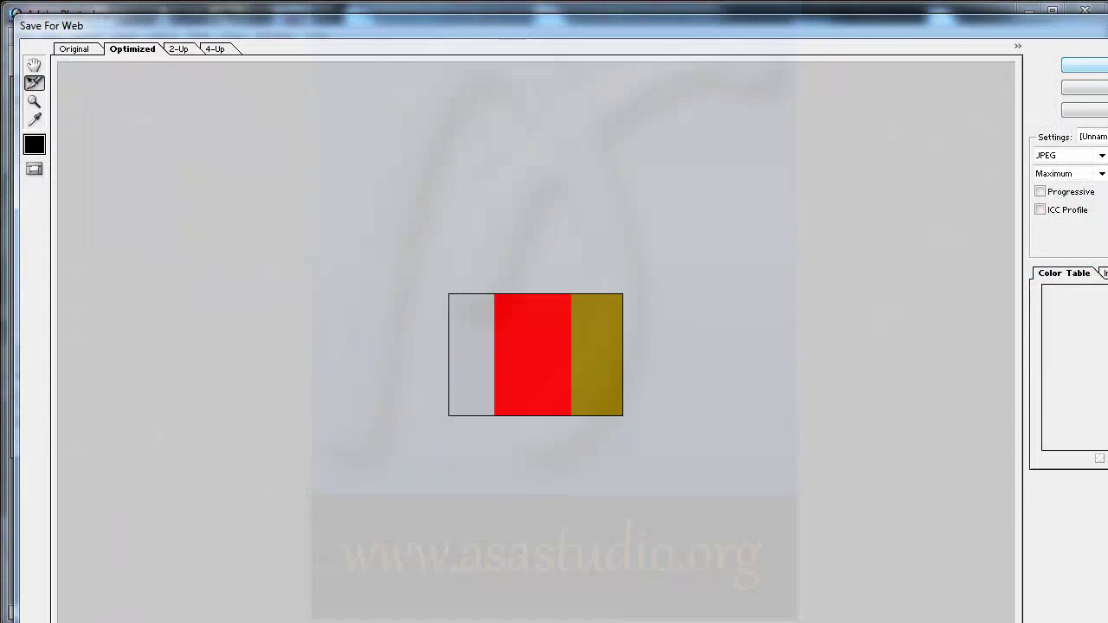
- Export the flipped grey-red-olive image from Save for Web as LampuBelakangKNSH.jpg in Materials
{"action": "mouse_move", "coordinate": [850, 38]}
{"action": "left_mouse_down"}
{"action": "mouse_move", "coordinate": [1041, 236]}
{"action": "mouse_move", "coordinate": [800, 61]}
{"action": "mouse_move", "coordinate": [796, 18]}
{"action": "left_mouse_up"}
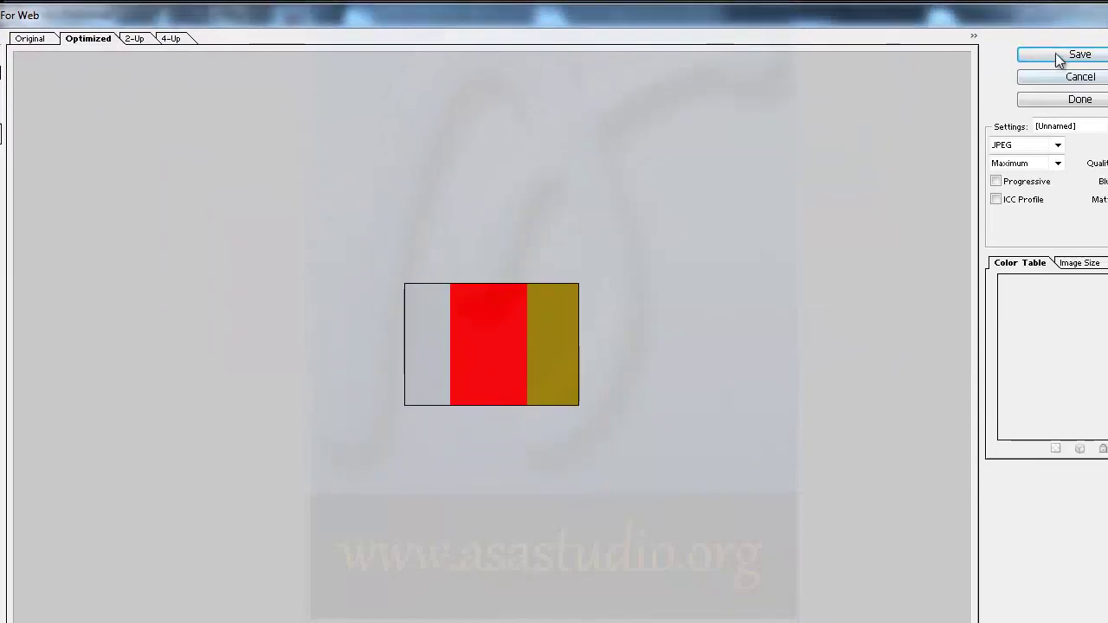
{"action": "left_click", "coordinate": [1055, 54]}
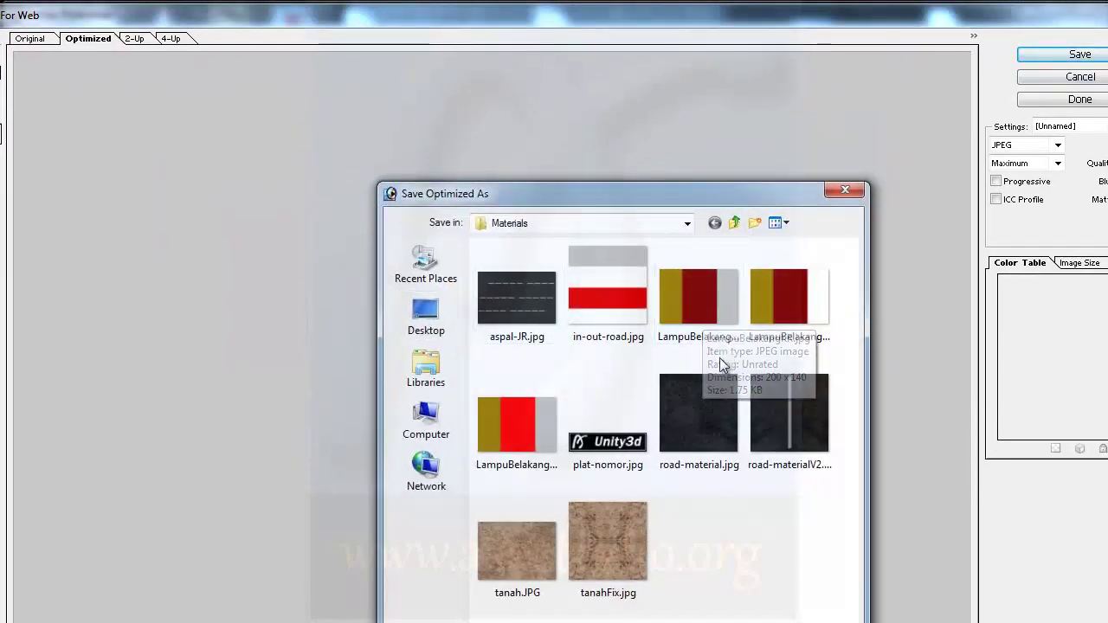
{"action": "left_click", "coordinate": [515, 416]}
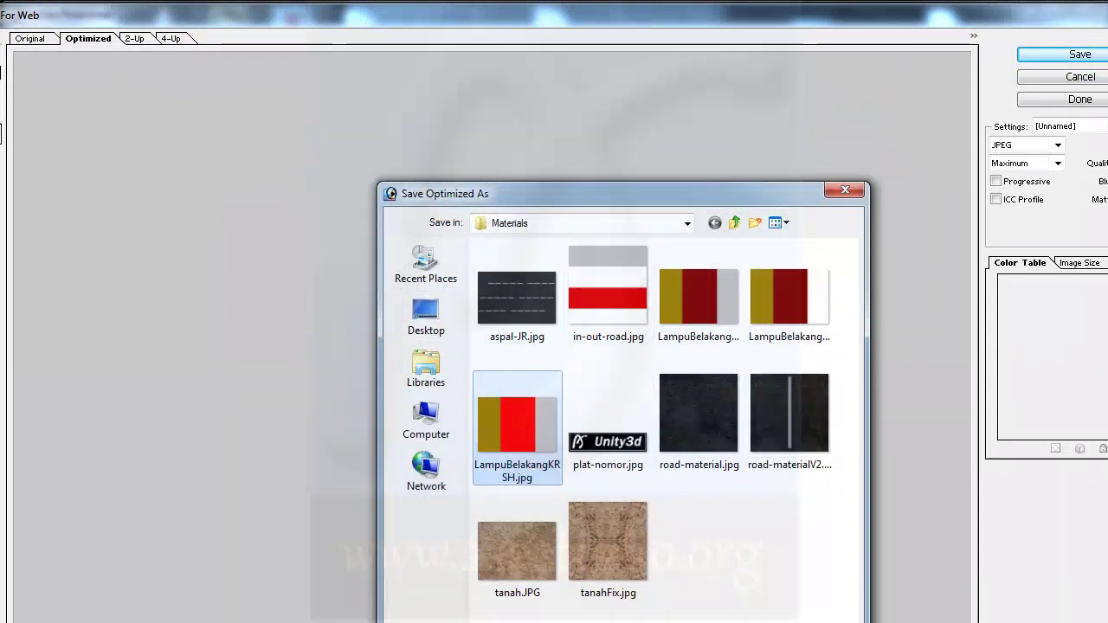
{"action": "key", "text": "Tab"}
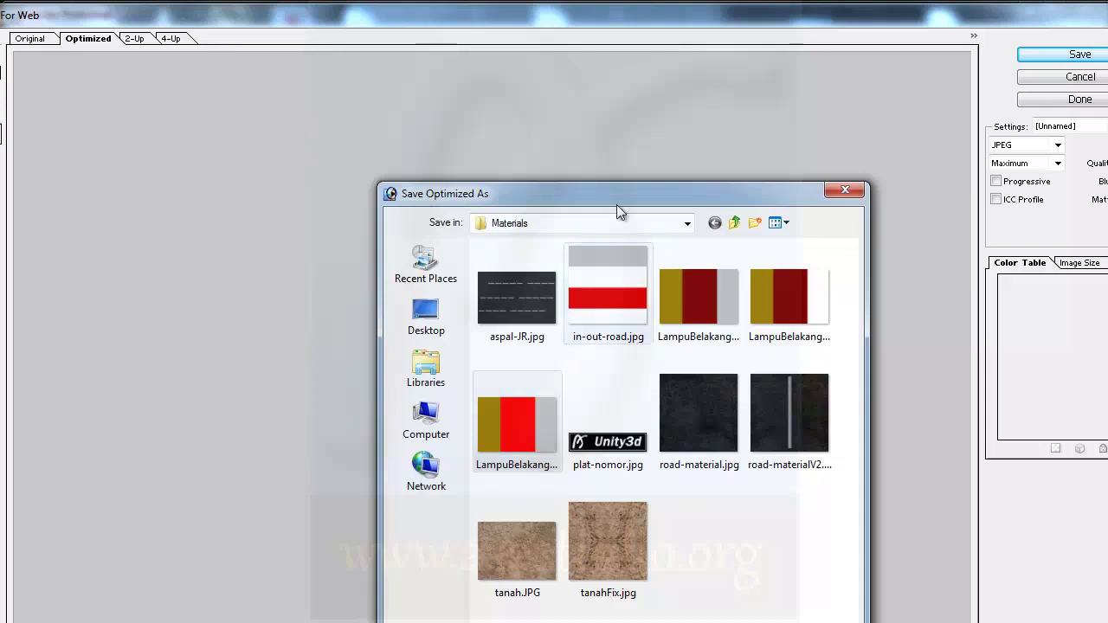
{"action": "left_click_drag", "start_coordinate": [645, 194], "coordinate": [458, 64]}
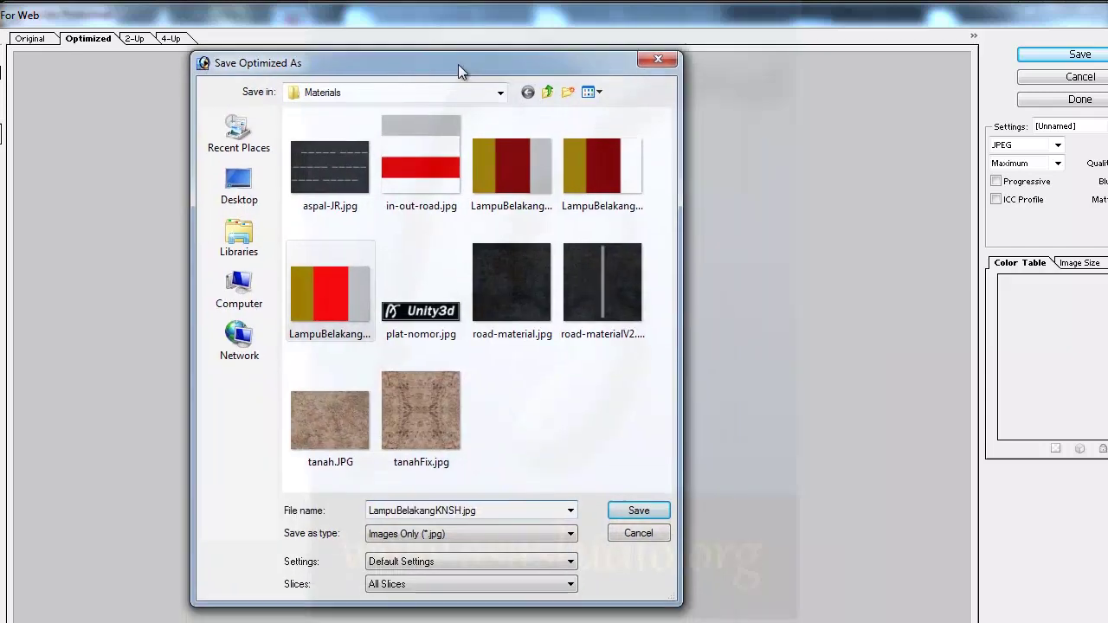
{"action": "left_click", "coordinate": [626, 502]}
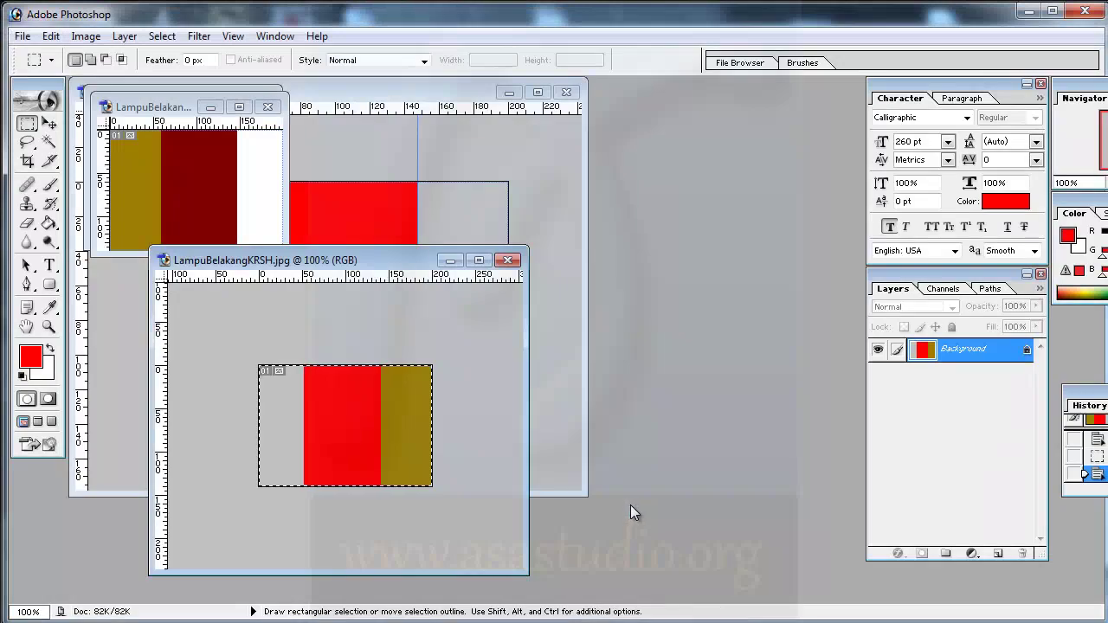
- Close LampuBelakangKRSH without saving and enlarge the LampuBelakangKRMH window
{"action": "left_click", "coordinate": [509, 260]}
{"action": "left_click", "coordinate": [557, 256]}
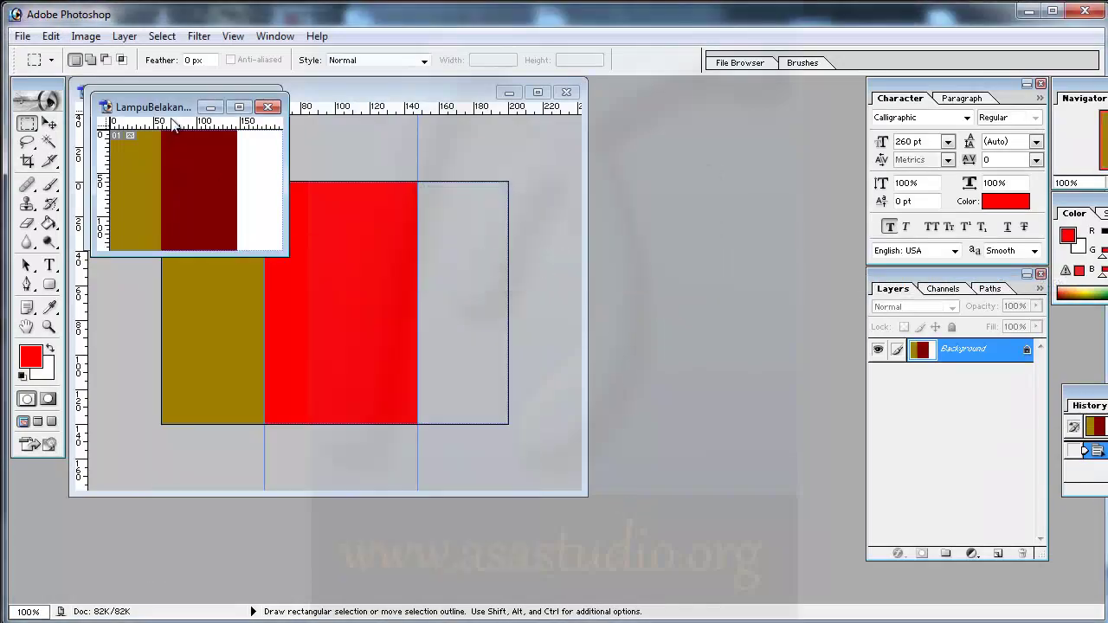
{"action": "left_click_drag", "start_coordinate": [167, 105], "coordinate": [239, 187]}
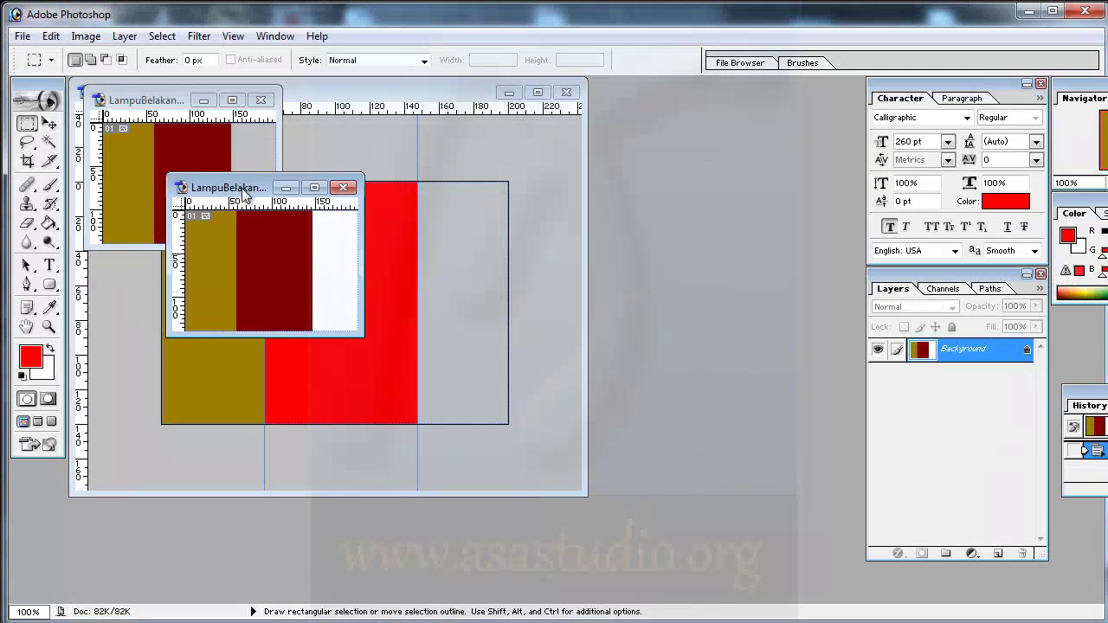
{"action": "left_click_drag", "start_coordinate": [359, 332], "coordinate": [563, 524]}
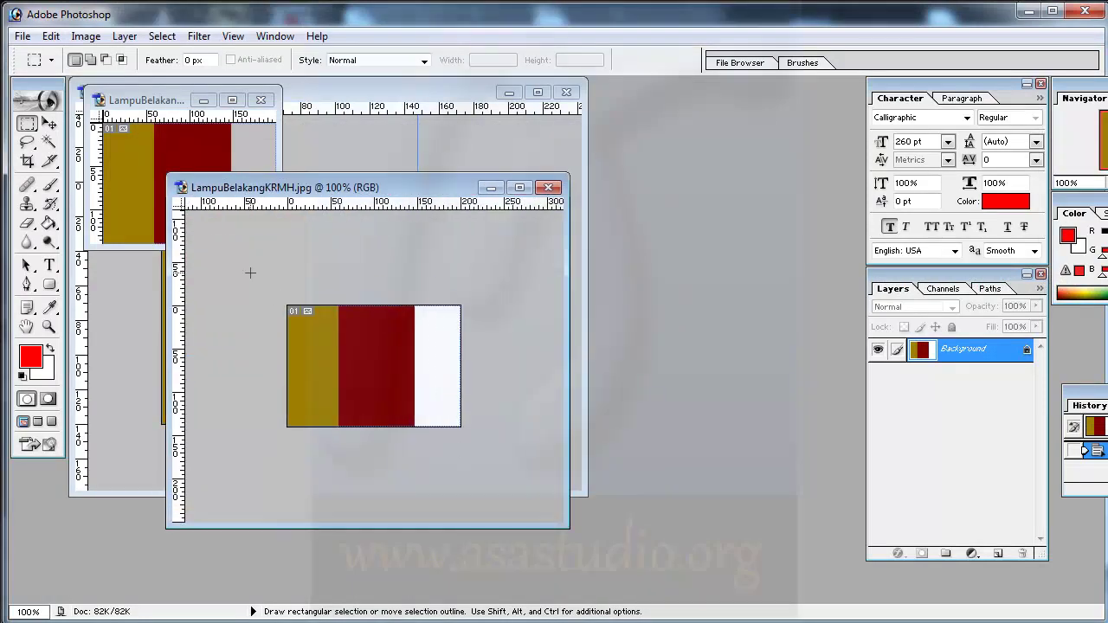
- Flip LampuBelakangKRMH horizontally with Free Transform so white sits on the left
{"action": "right_click", "coordinate": [380, 367]}
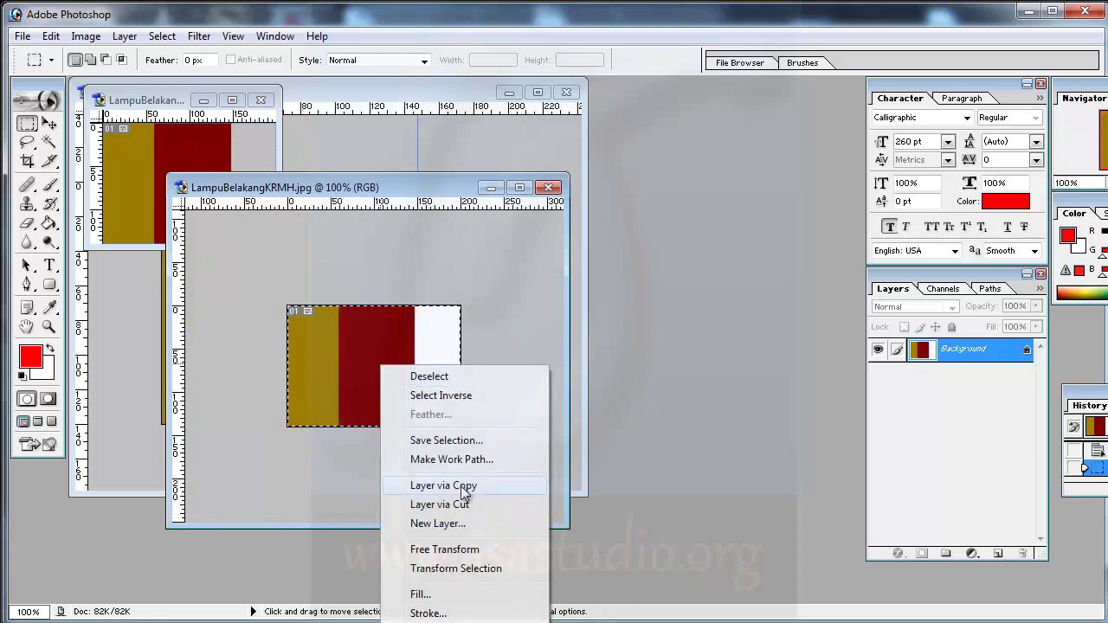
{"action": "left_click", "coordinate": [466, 554]}
{"action": "right_click", "coordinate": [421, 342]}
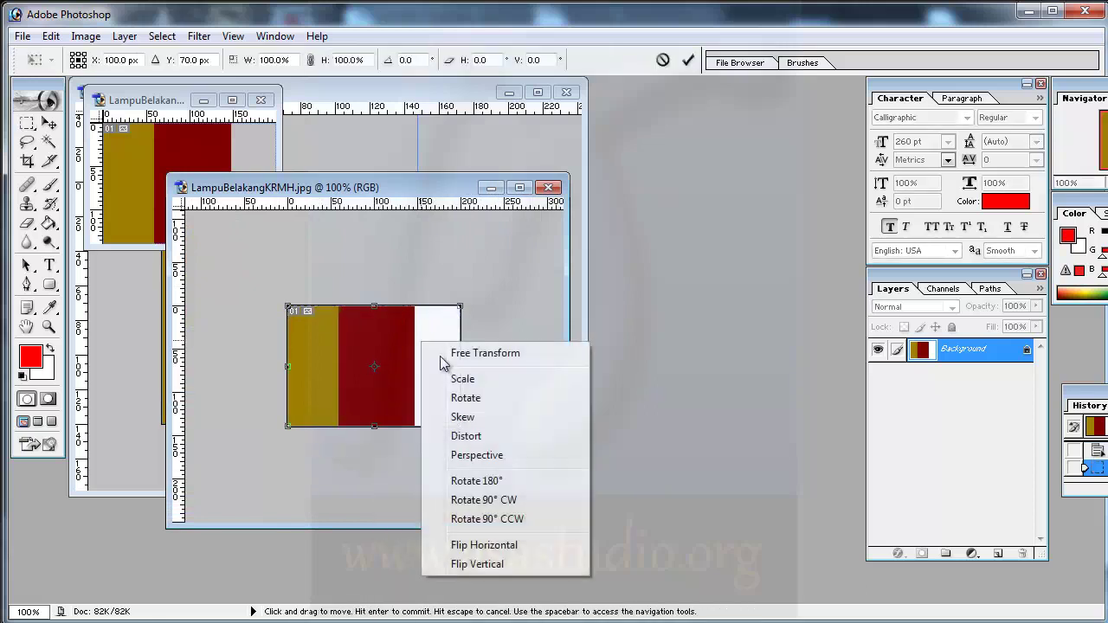
{"action": "left_click", "coordinate": [481, 543]}
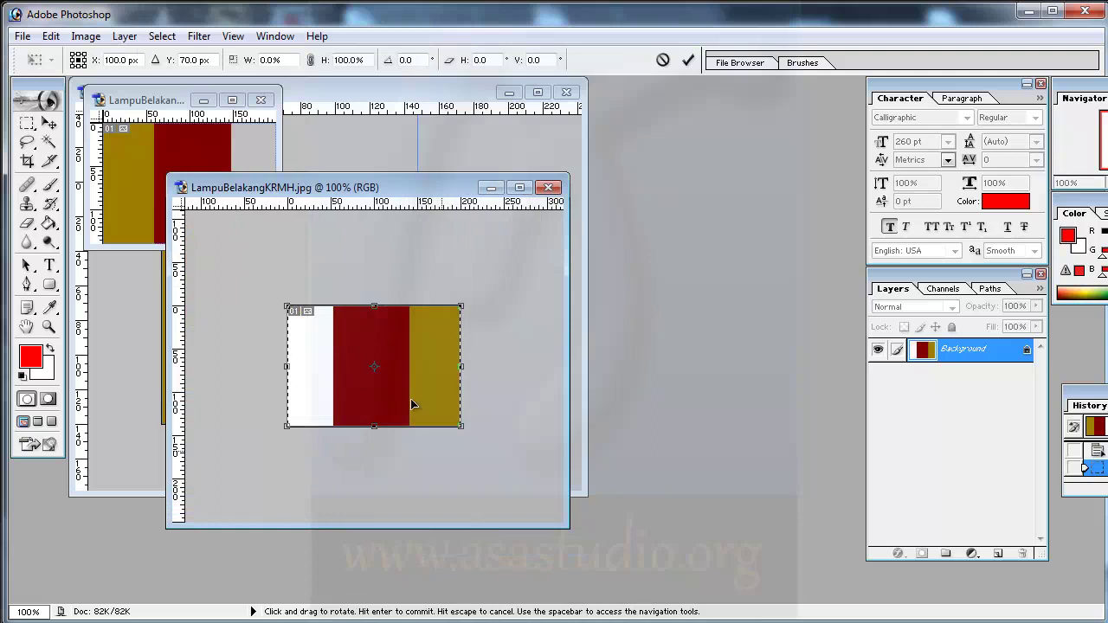
{"action": "key", "text": "Return"}
{"action": "left_click", "coordinate": [22, 36]}
- Export the white, dark red, olive image over the existing LampuBelakangKNSH.jpg in Materials
{"action": "left_click", "coordinate": [76, 216]}
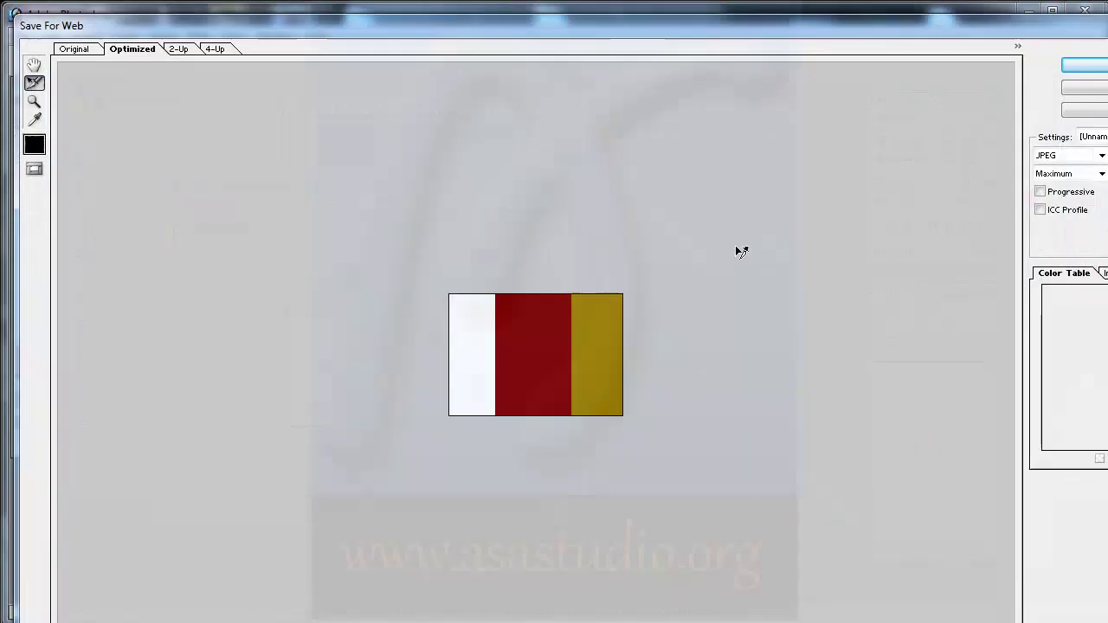
{"action": "left_click", "coordinate": [1084, 66]}
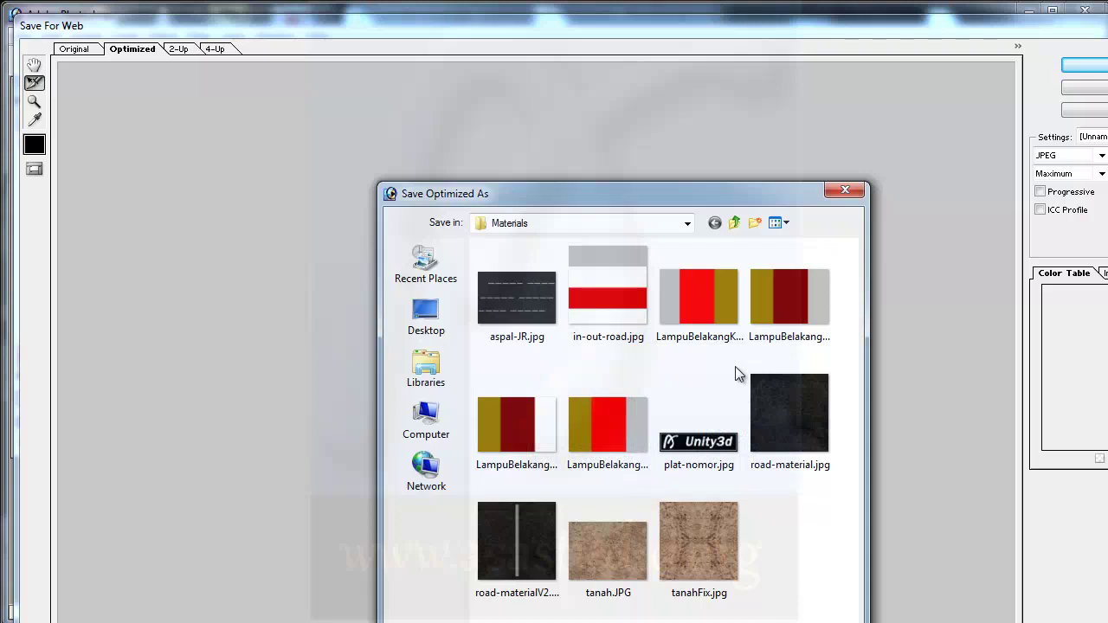
{"action": "left_click", "coordinate": [536, 422]}
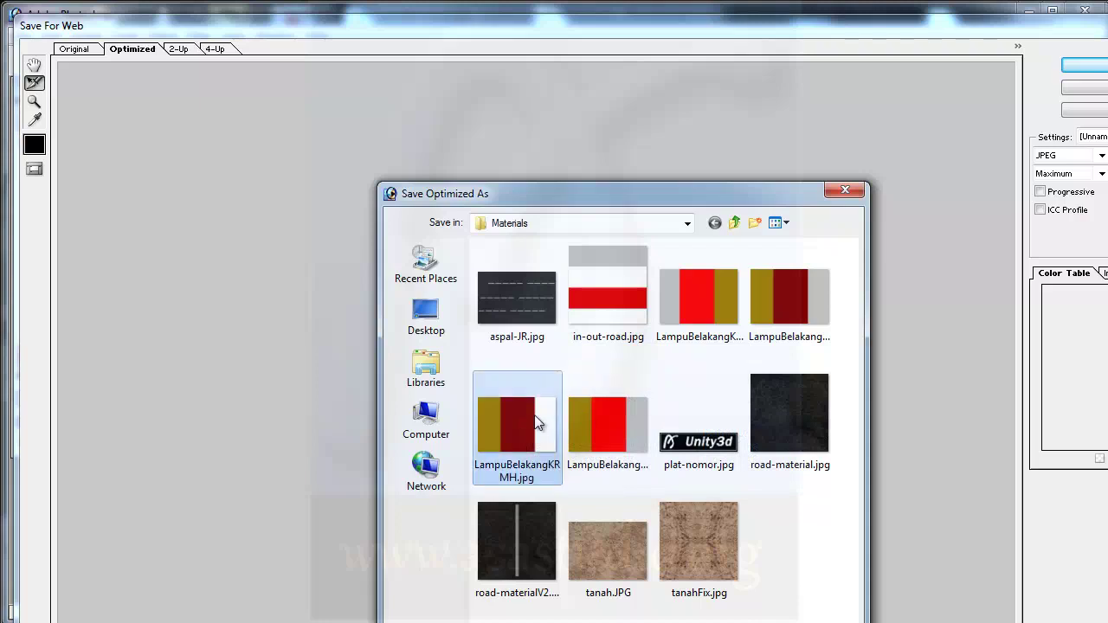
{"action": "key", "text": "Tab"}
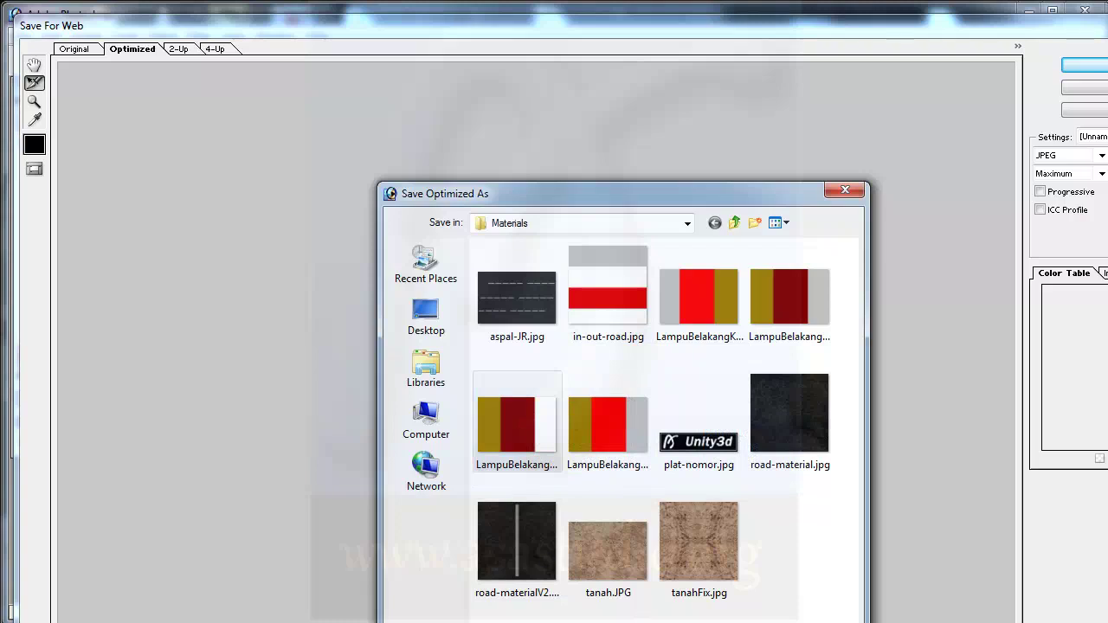
{"action": "left_click", "coordinate": [534, 441]}
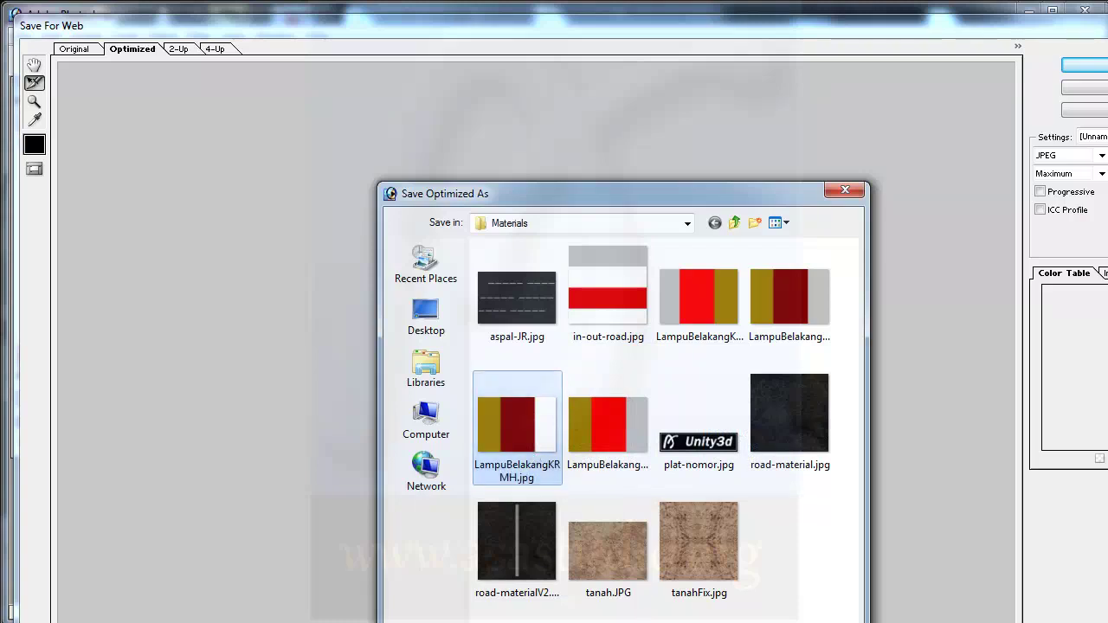
{"action": "key", "text": "Tab"}
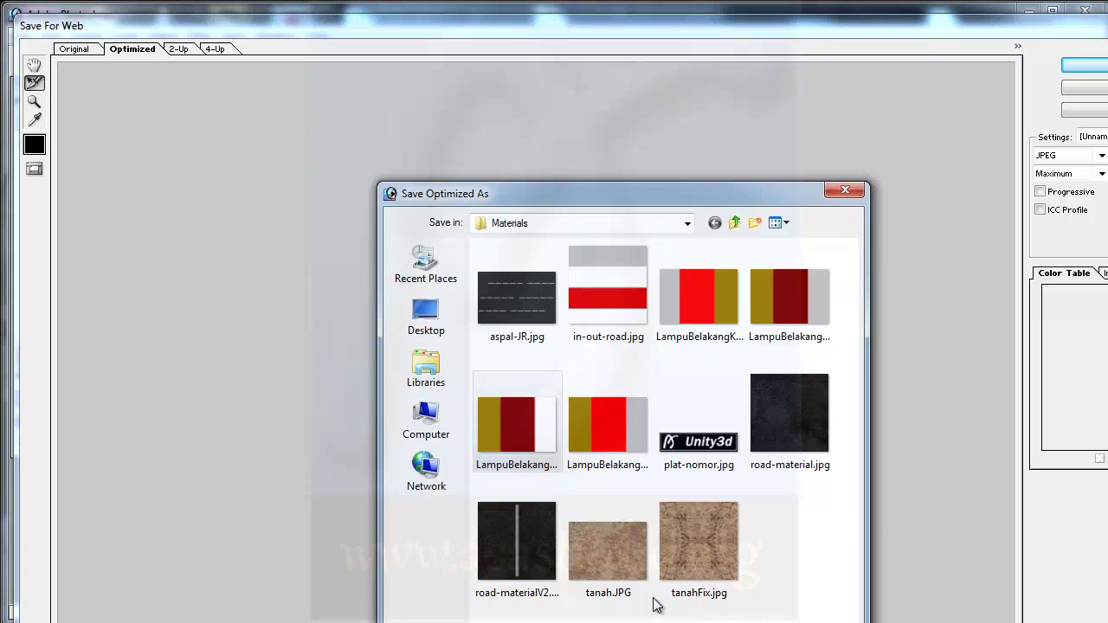
{"action": "left_click_drag", "start_coordinate": [740, 195], "coordinate": [508, 77]}
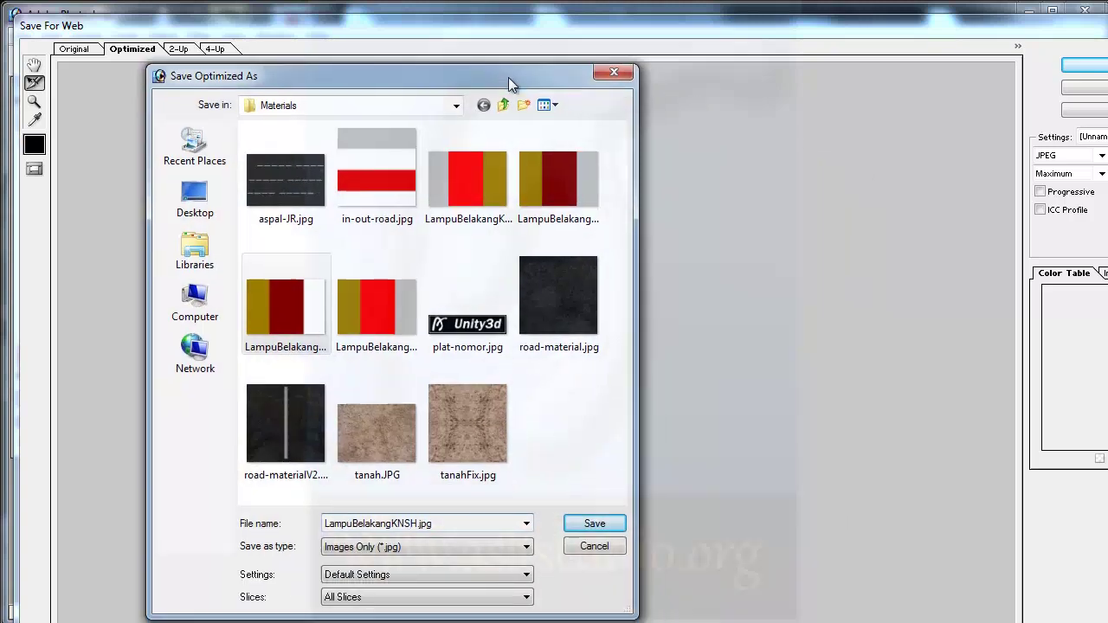
{"action": "left_click", "coordinate": [591, 520]}
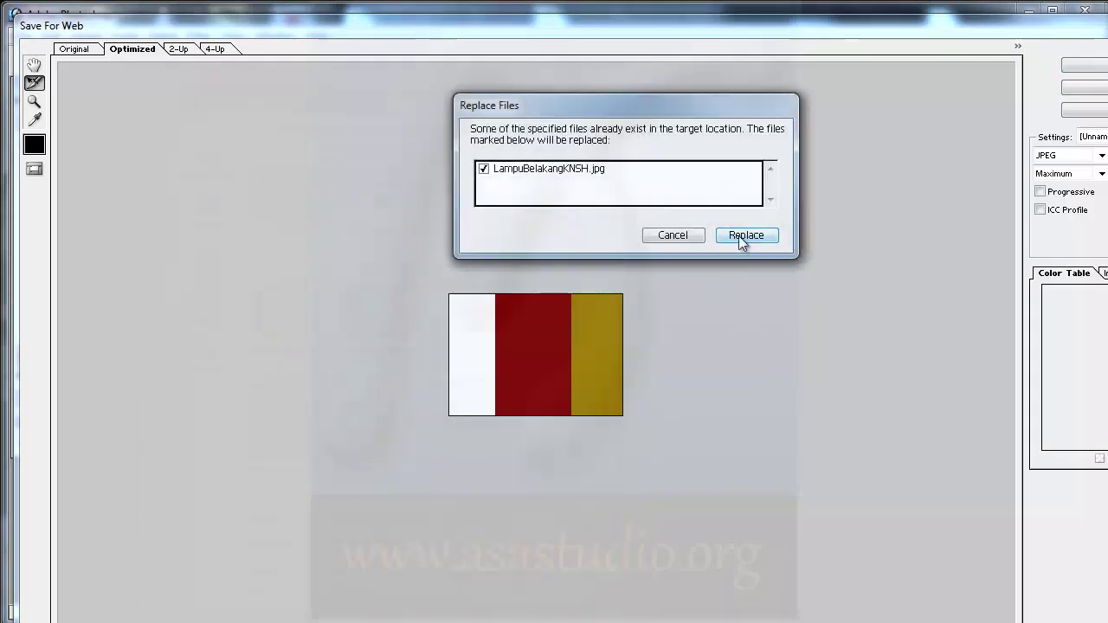
{"action": "left_click", "coordinate": [681, 235]}
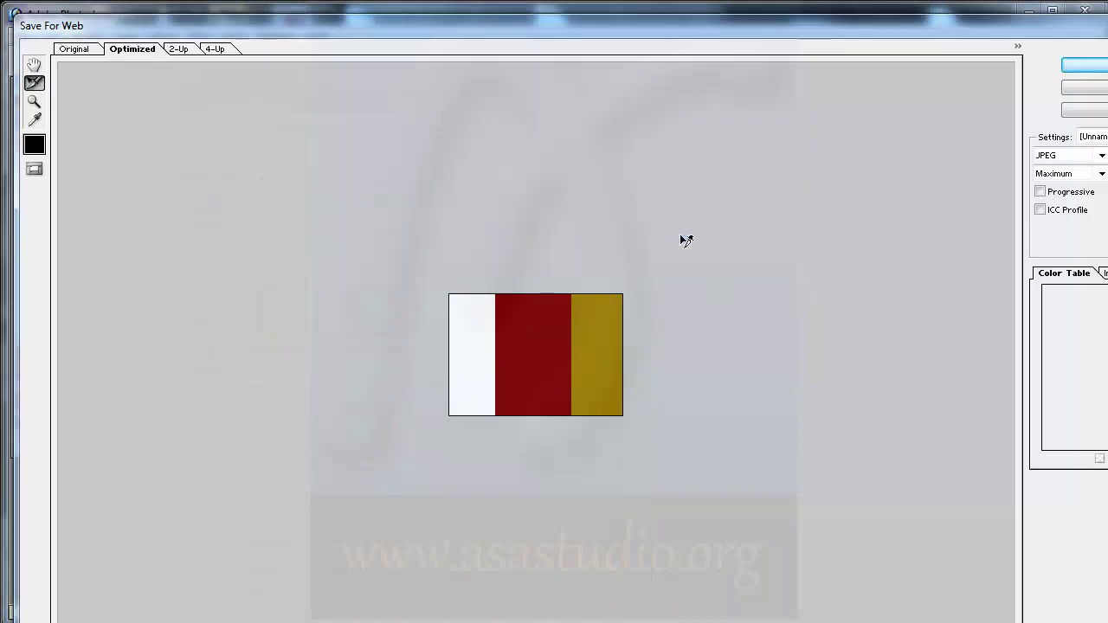
- Export the flipped image as LampuBelakangKNMH.jpg, editing the reused KRMH name to KNMH
{"action": "left_click", "coordinate": [1090, 67]}
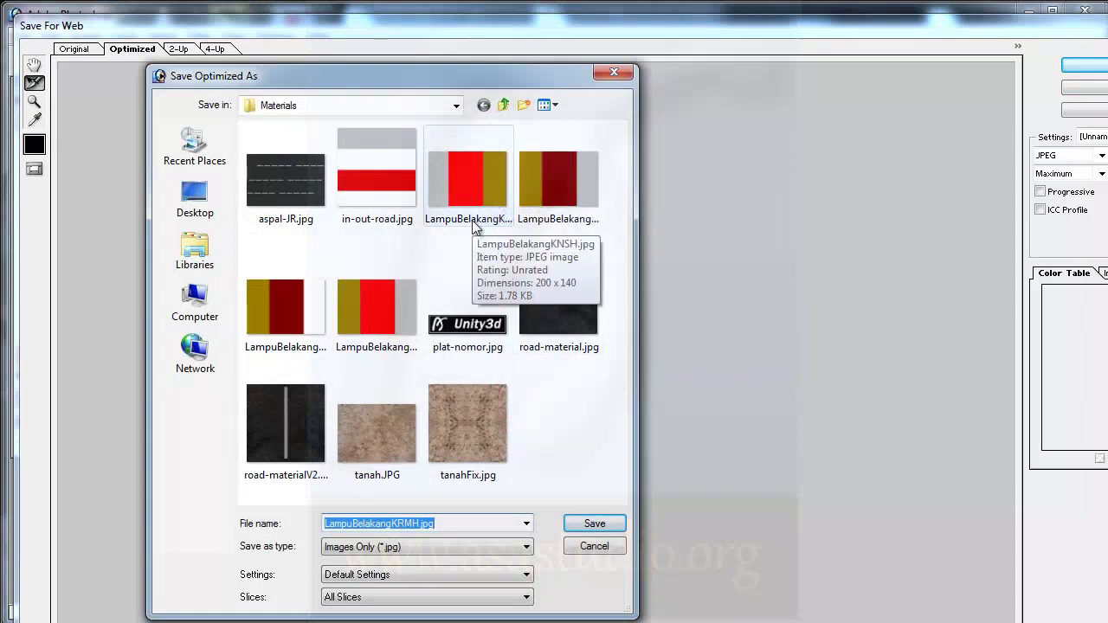
{"action": "left_click", "coordinate": [291, 328]}
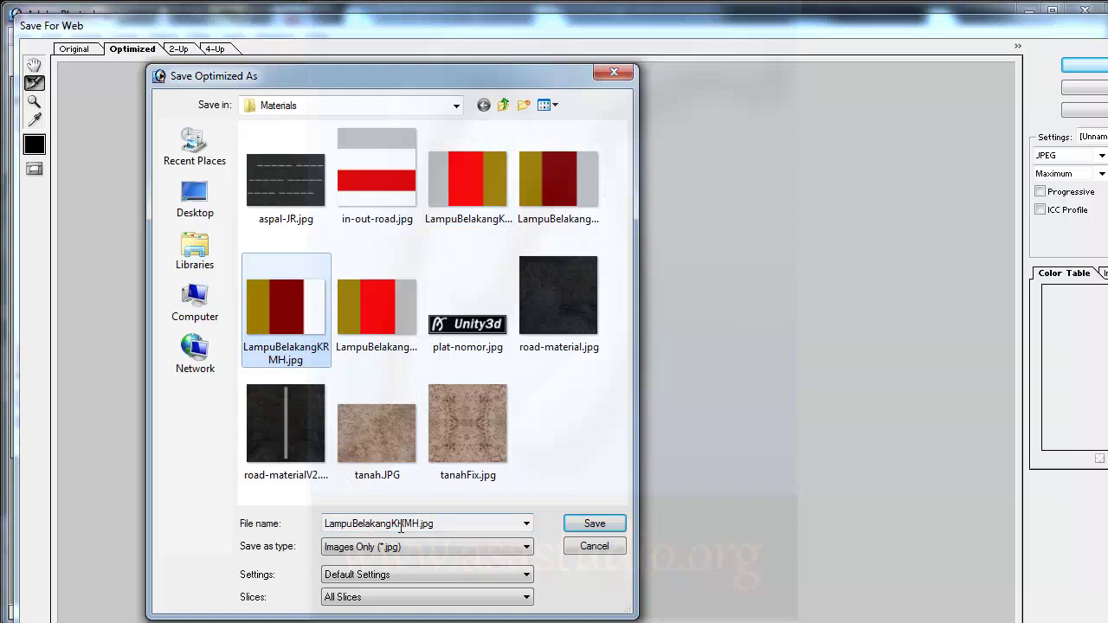
{"action": "left_click", "coordinate": [399, 524]}
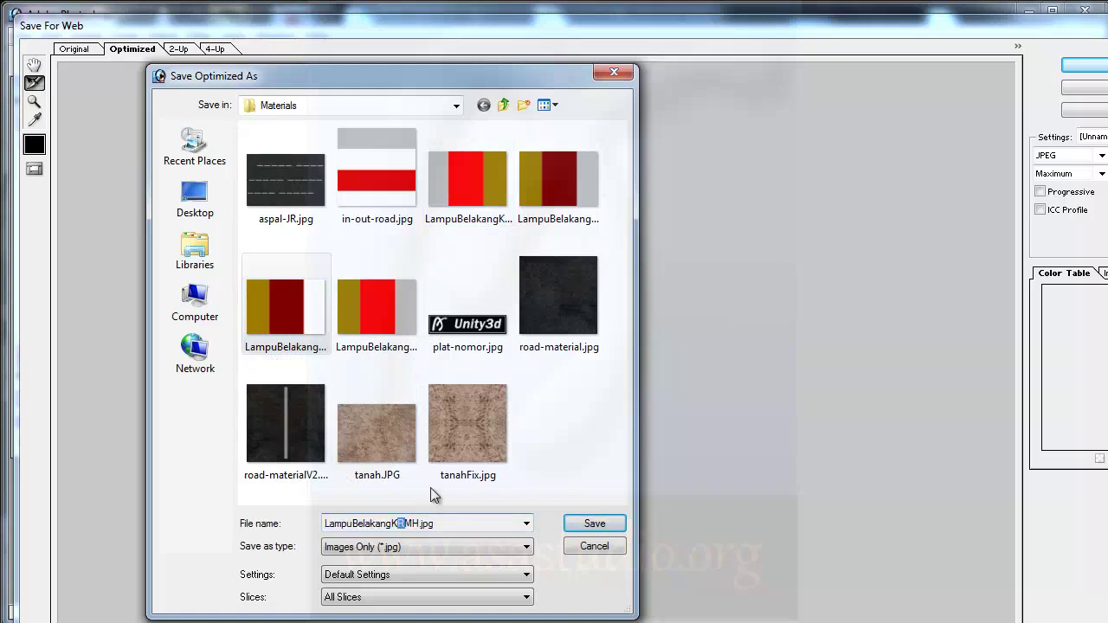
{"action": "type", "text": "N"}
{"action": "left_click", "coordinate": [594, 523]}
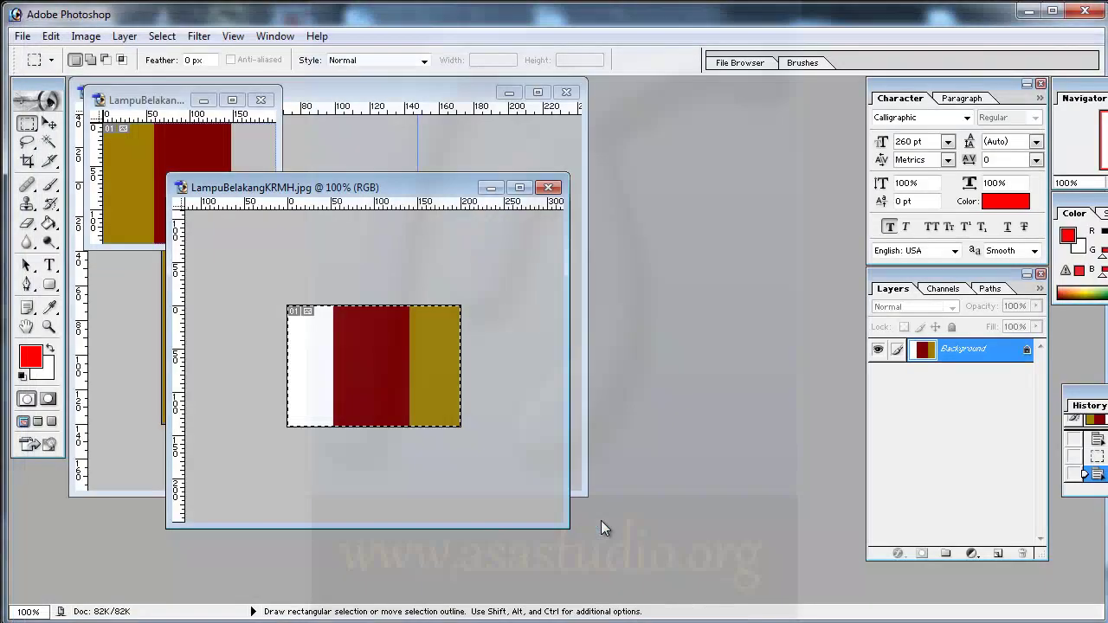
- Close LampuBelakangKRMH without saving, then flip LampuBelakangKR horizontally with Free Transform
{"action": "left_click", "coordinate": [548, 187]}
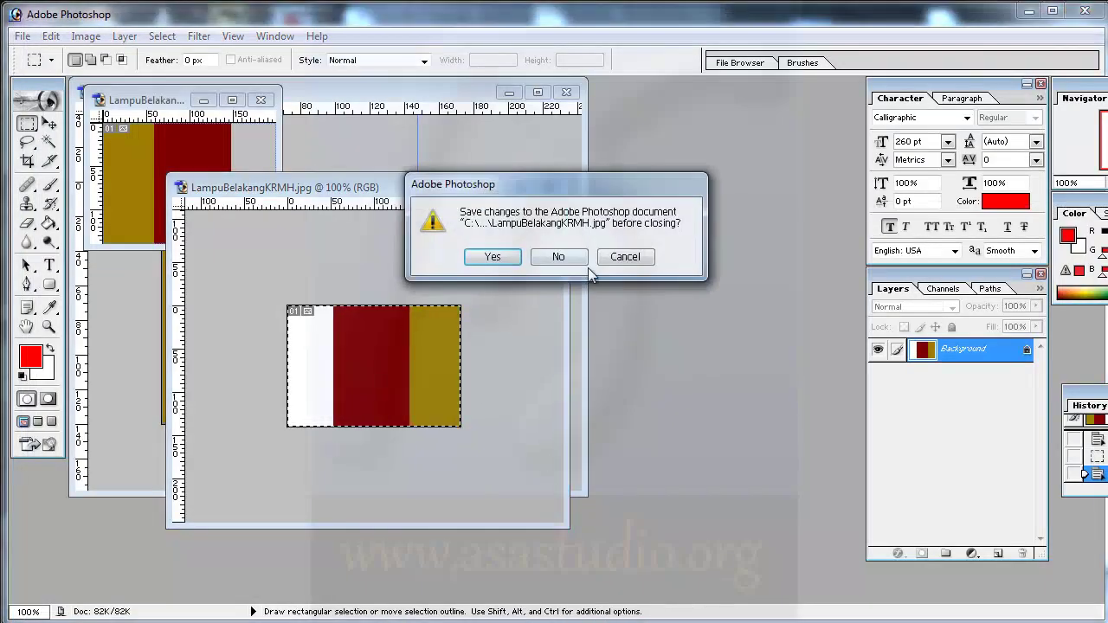
{"action": "left_click", "coordinate": [569, 259]}
{"action": "left_click_drag", "start_coordinate": [271, 245], "coordinate": [597, 462]}
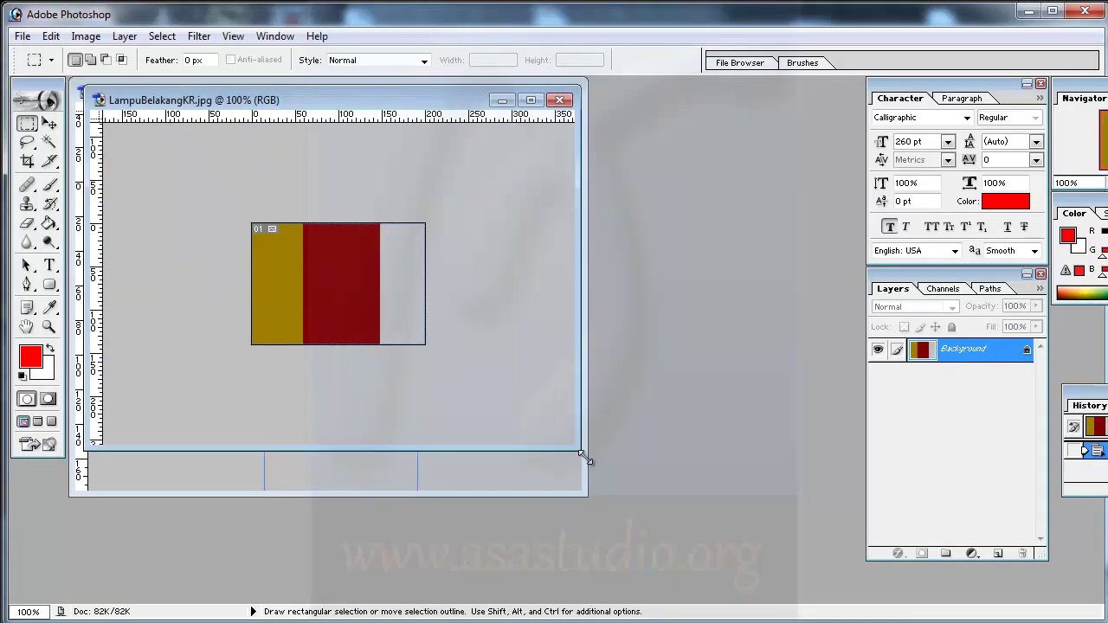
{"action": "right_click", "coordinate": [346, 274]}
{"action": "left_click", "coordinate": [437, 458]}
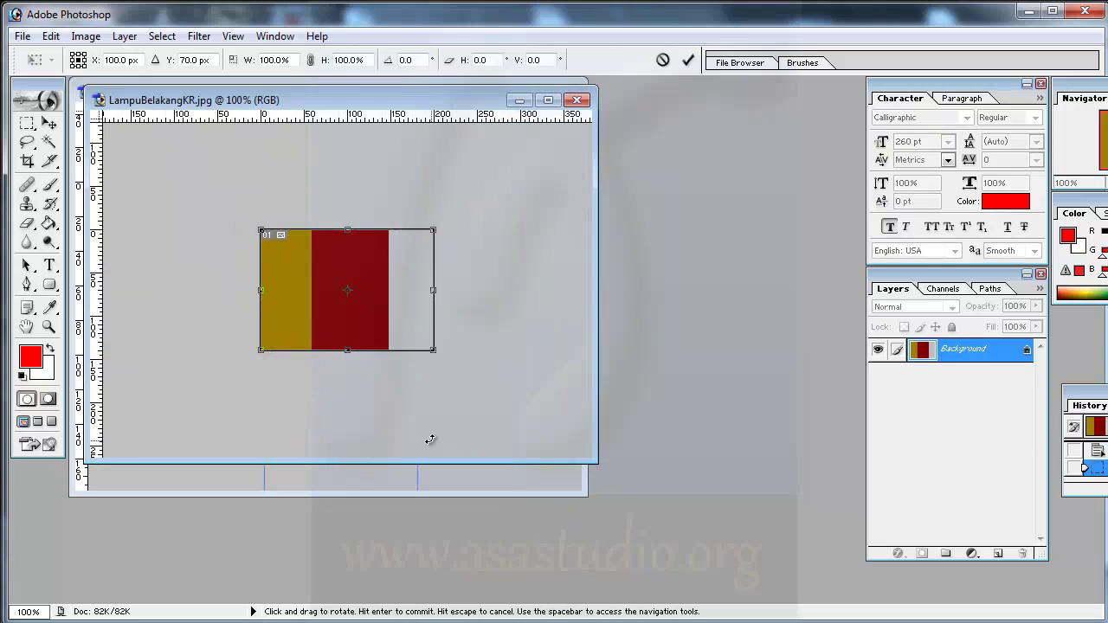
{"action": "right_click", "coordinate": [379, 272]}
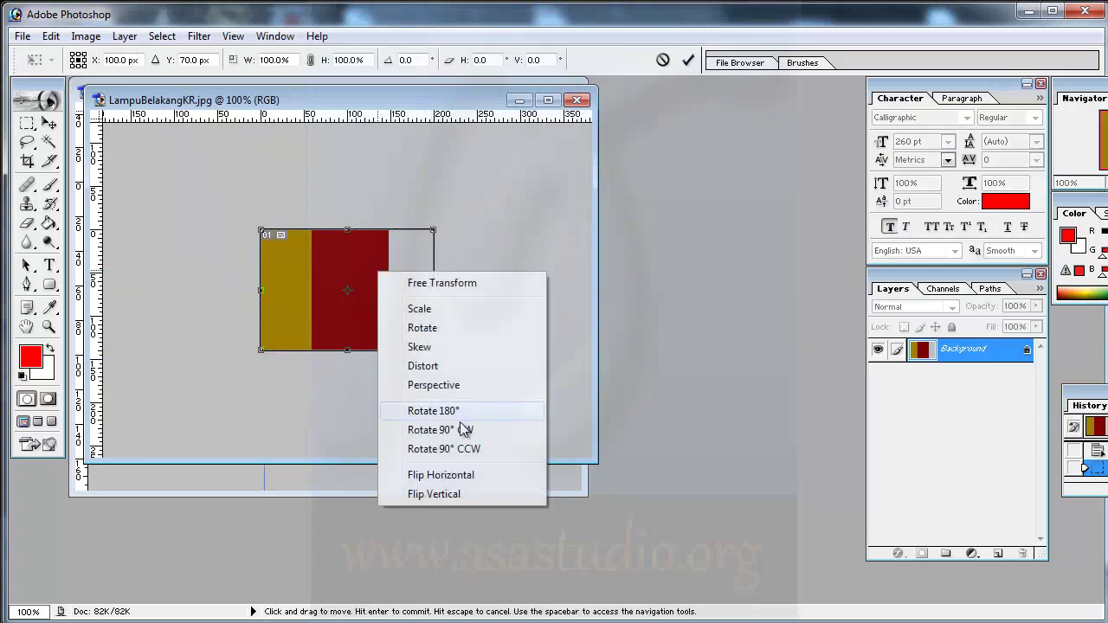
{"action": "left_click", "coordinate": [459, 471]}
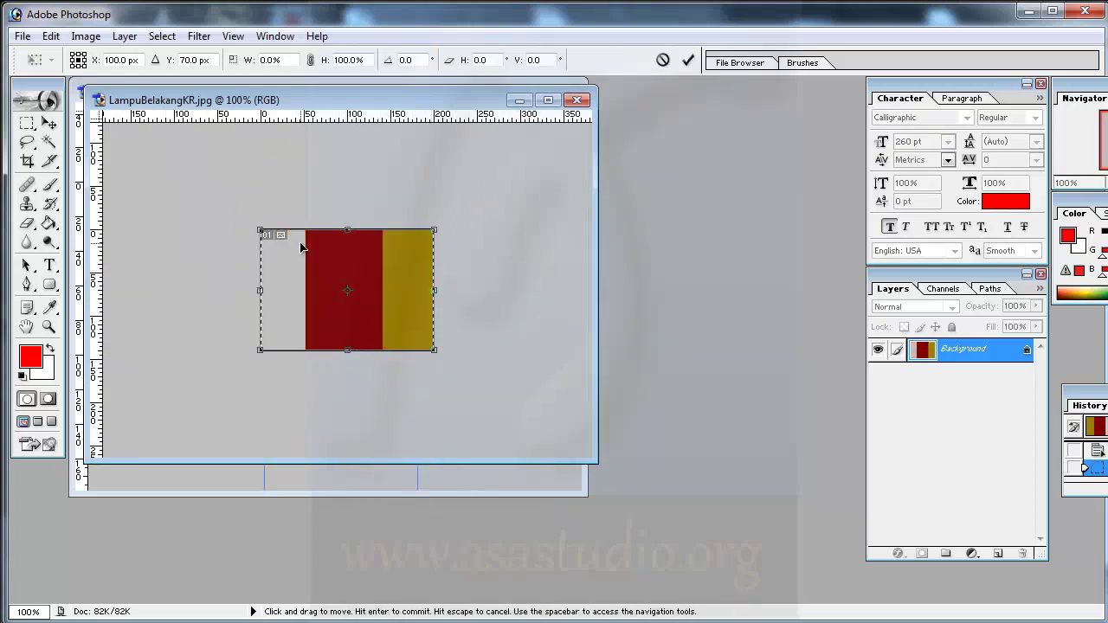
{"action": "key", "text": "Return"}
- Export the flipped image as LampuBelakangKN.jpg in Materials and close LampuBelakangKR without saving
{"action": "left_click", "coordinate": [24, 37]}
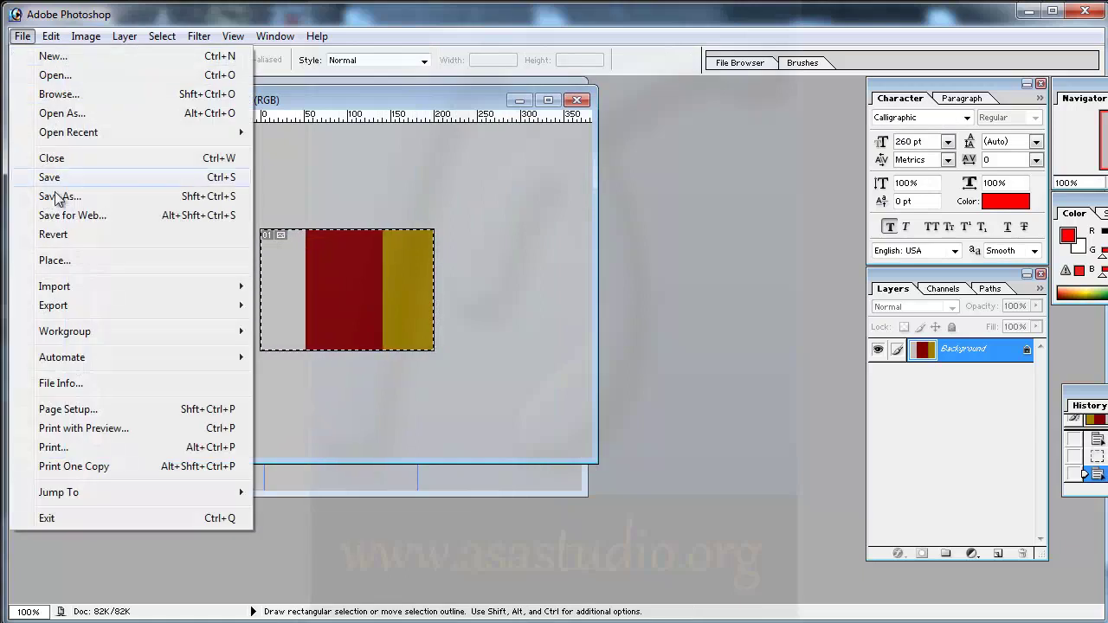
{"action": "left_click", "coordinate": [60, 214]}
{"action": "left_click", "coordinate": [1093, 68]}
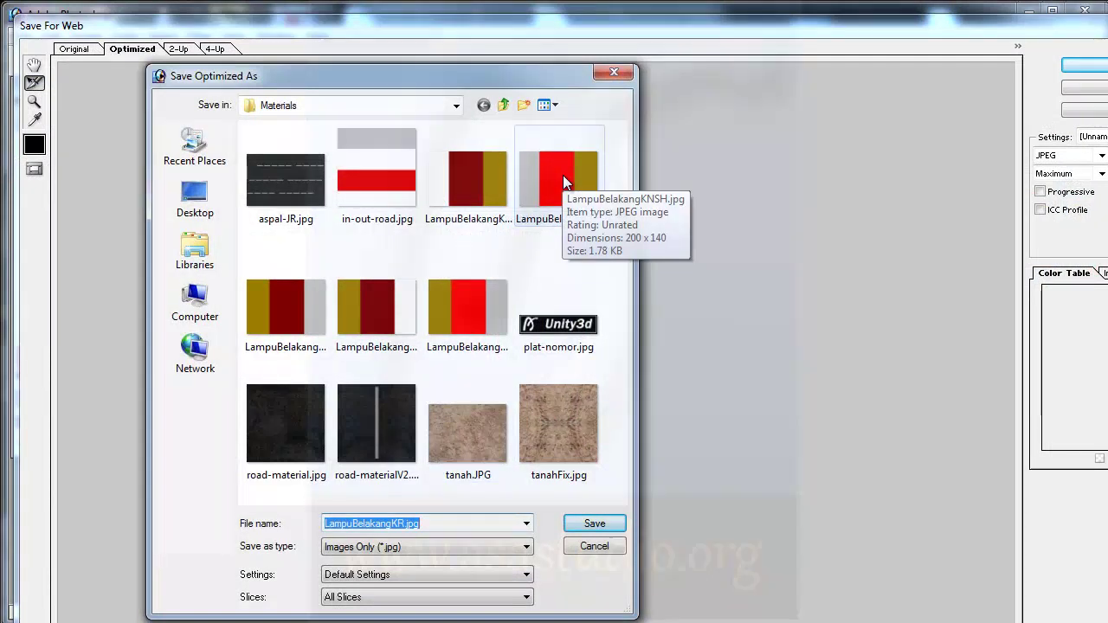
{"action": "left_click", "coordinate": [290, 304]}
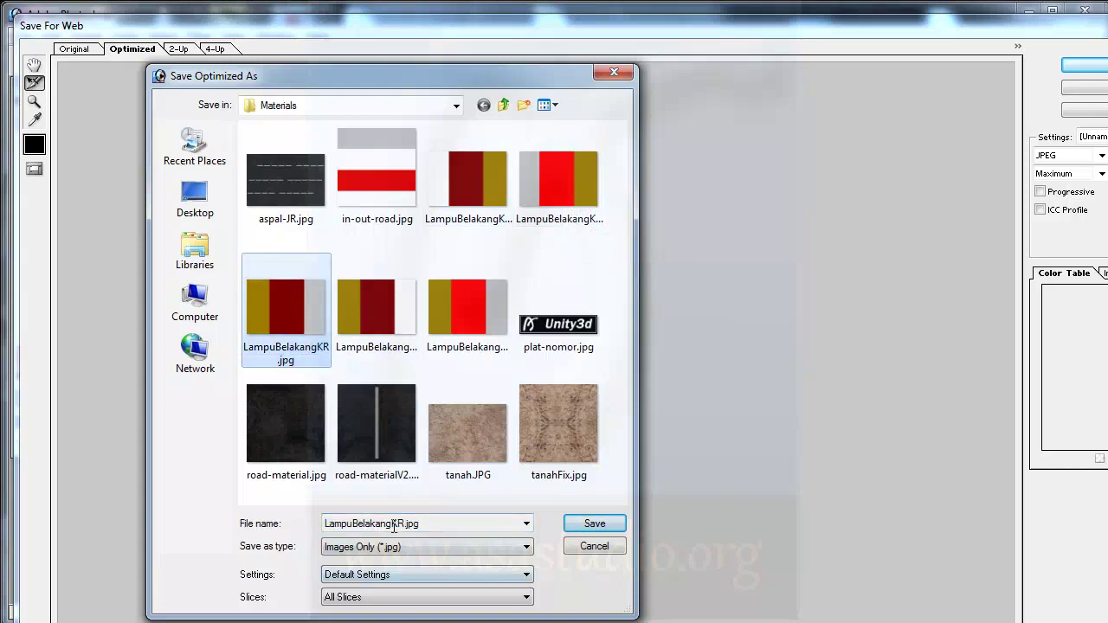
{"action": "left_click", "coordinate": [394, 523]}
{"action": "left_click", "coordinate": [394, 524]}
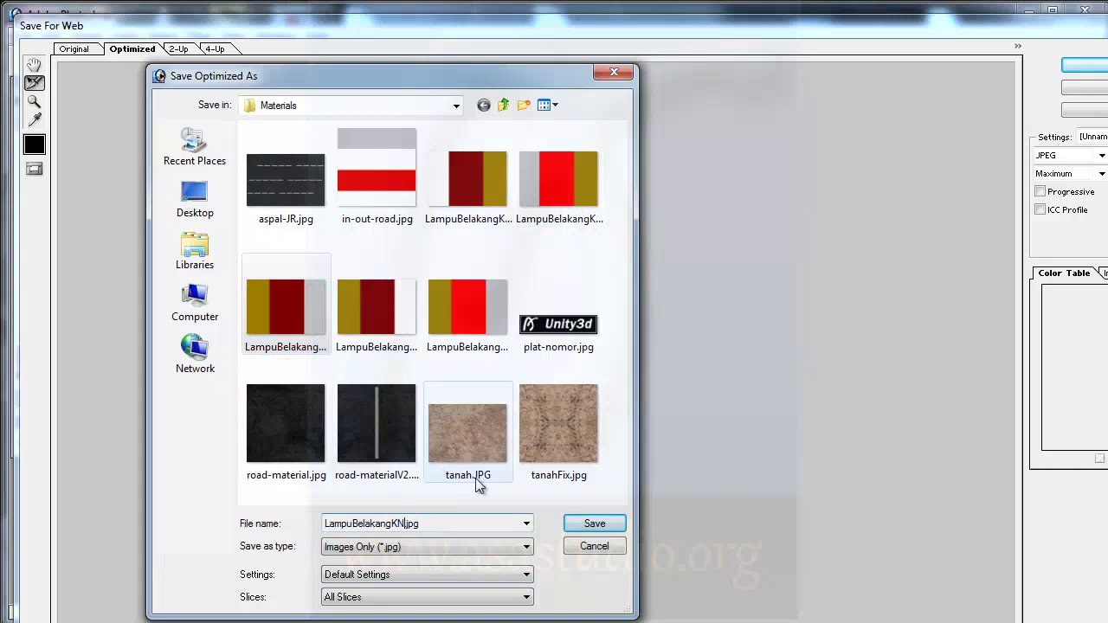
{"action": "left_click", "coordinate": [595, 525]}
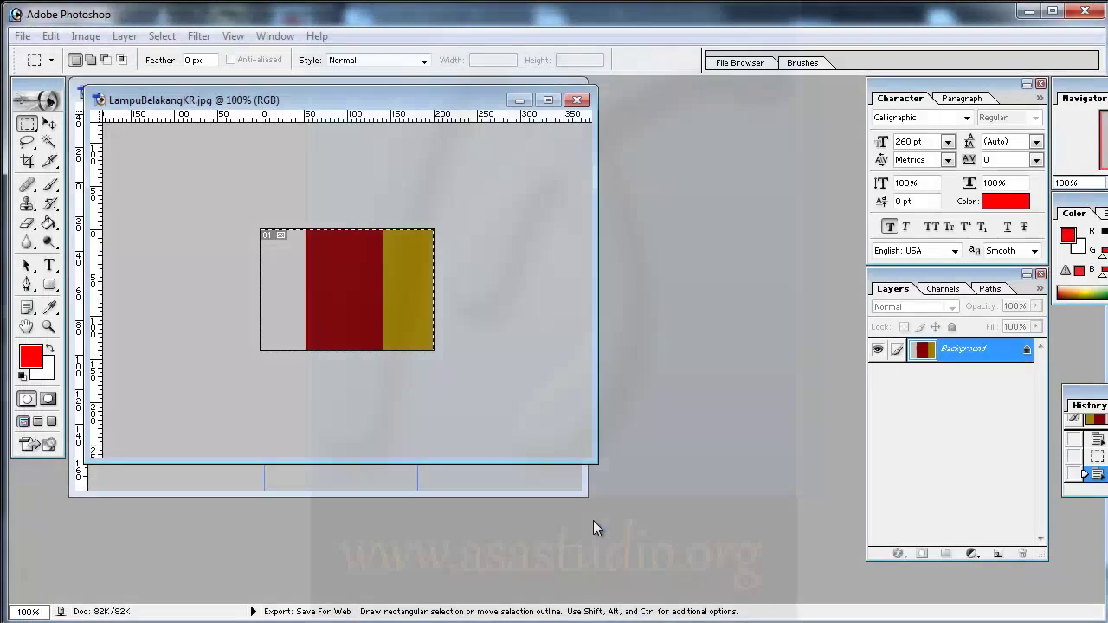
{"action": "left_click", "coordinate": [576, 99]}
{"action": "left_click", "coordinate": [556, 255]}
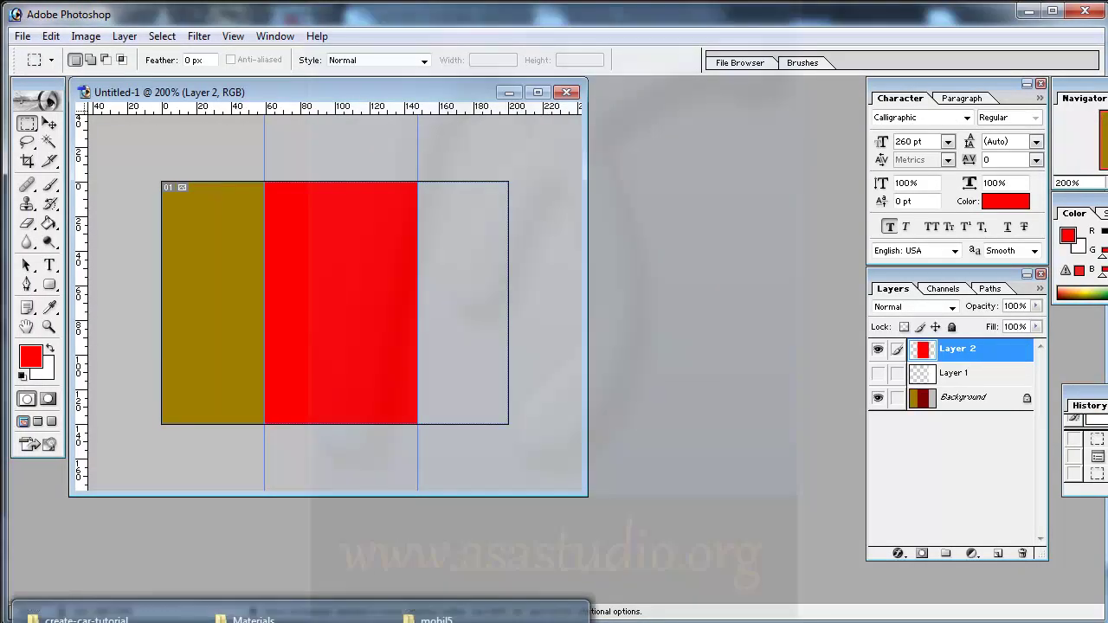
- Bring up the Materials folder in Explorer, select LampuBelakangKN.jpg and switch to Large Icons view
{"action": "left_click", "coordinate": [519, 615]}
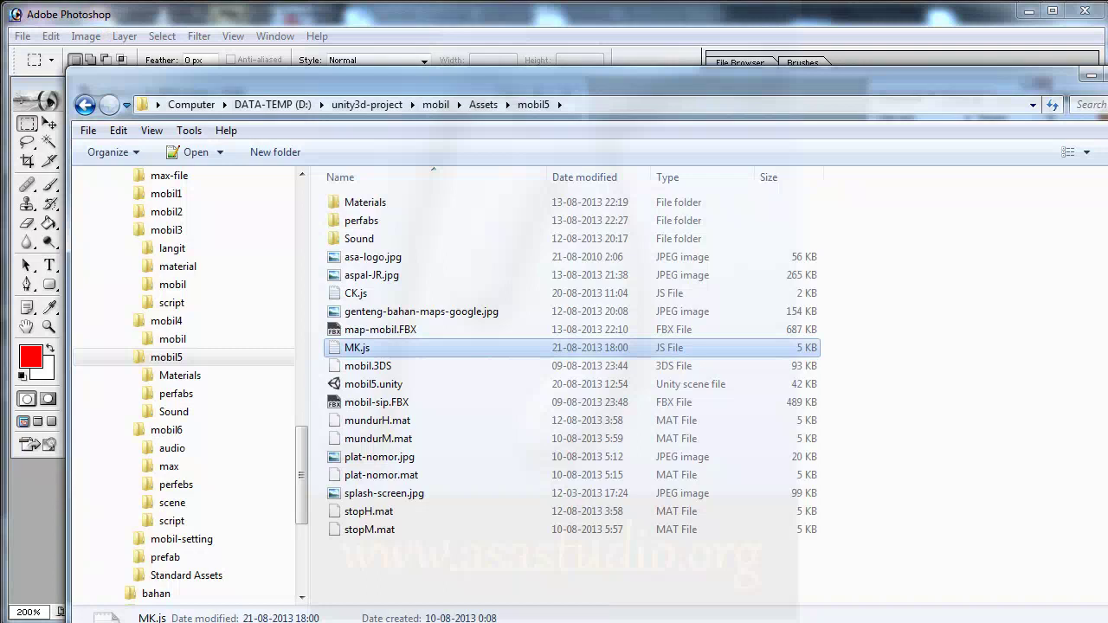
{"action": "left_click", "coordinate": [381, 615]}
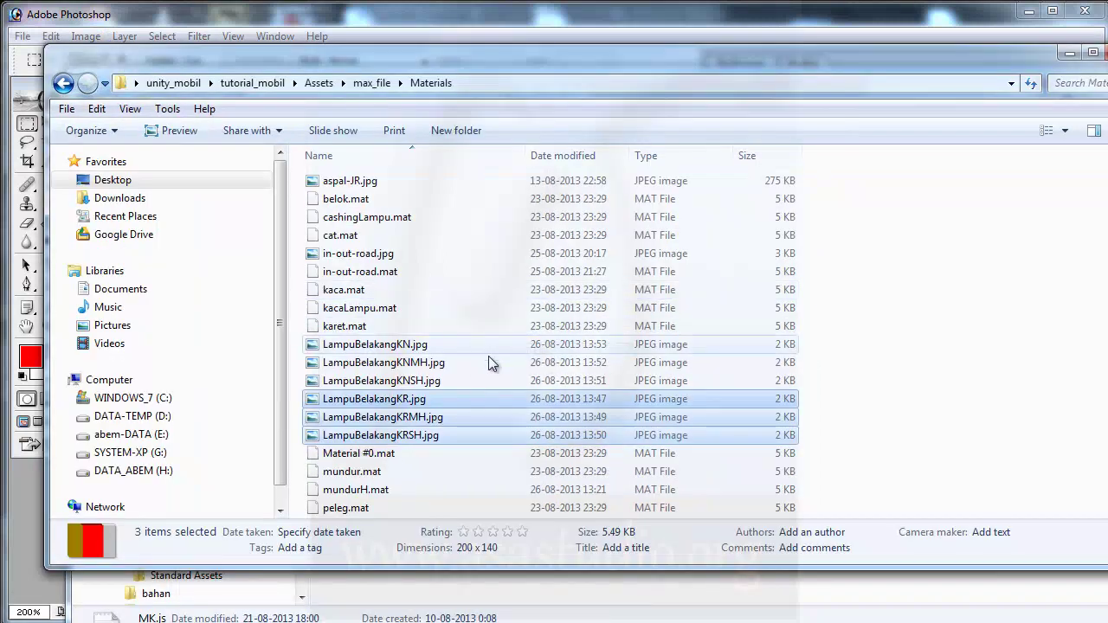
{"action": "left_click", "coordinate": [452, 344]}
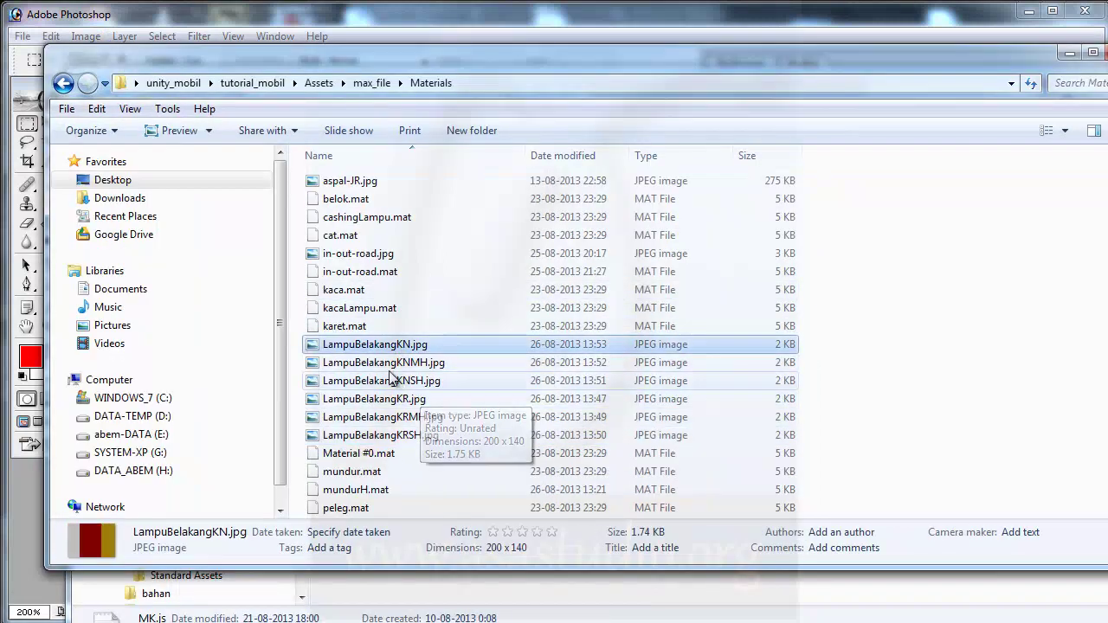
{"action": "left_click", "coordinate": [1066, 130]}
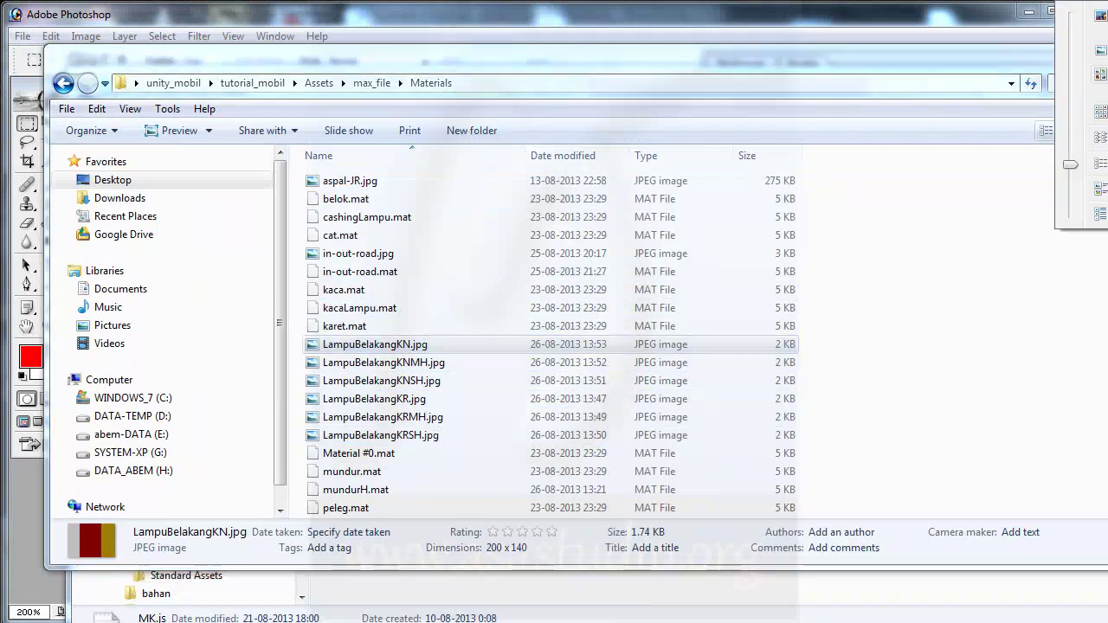
{"action": "scroll", "coordinate": [865, 271], "scroll_direction": "up", "scroll_amount": 3}
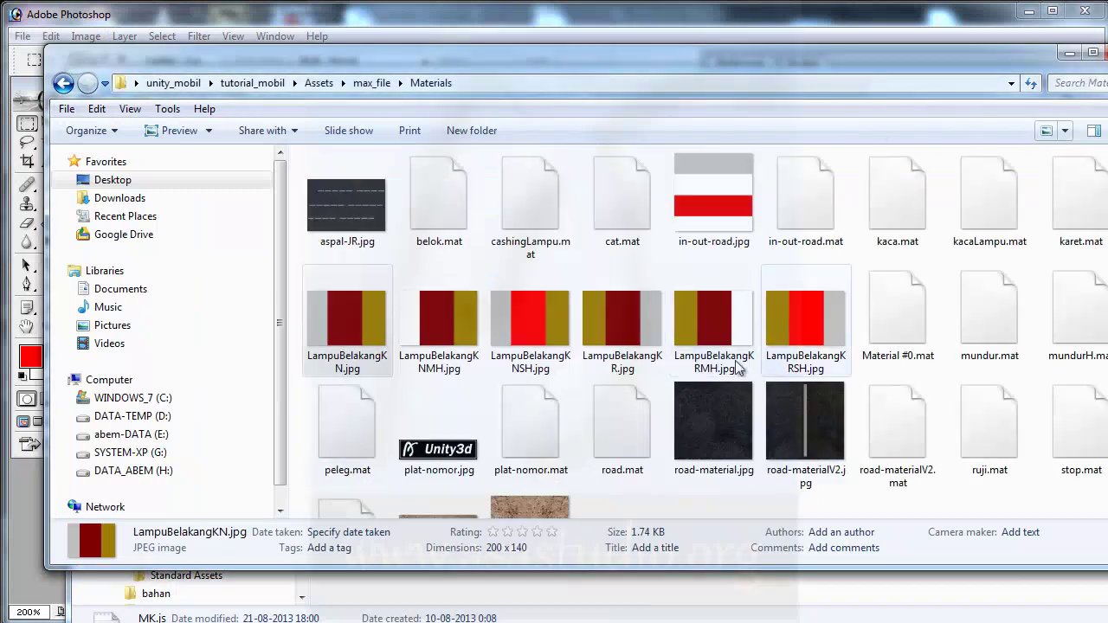